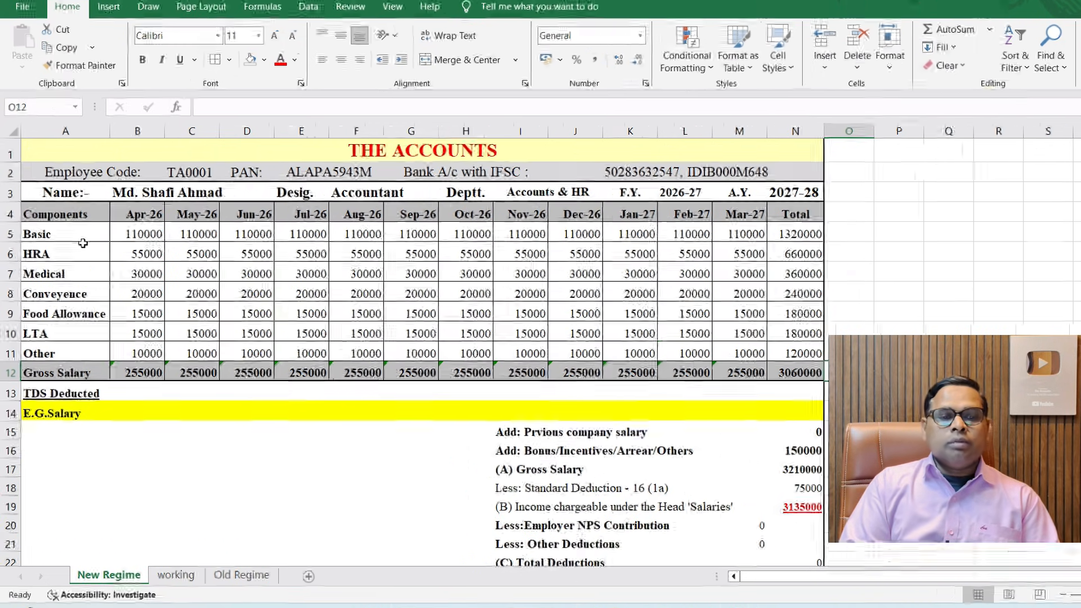
Examine the salary components, the April gross salary, the last month column and the yearly gross salary total
{"action": "left_click", "coordinate": [72, 246]}
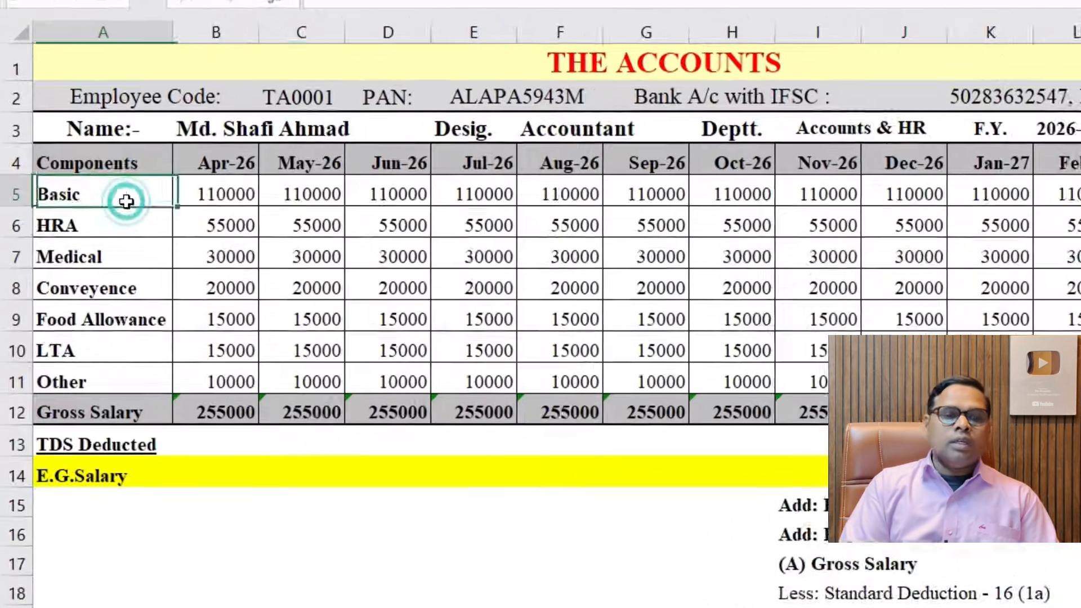
{"action": "left_click_drag", "start_coordinate": [138, 190], "coordinate": [144, 386]}
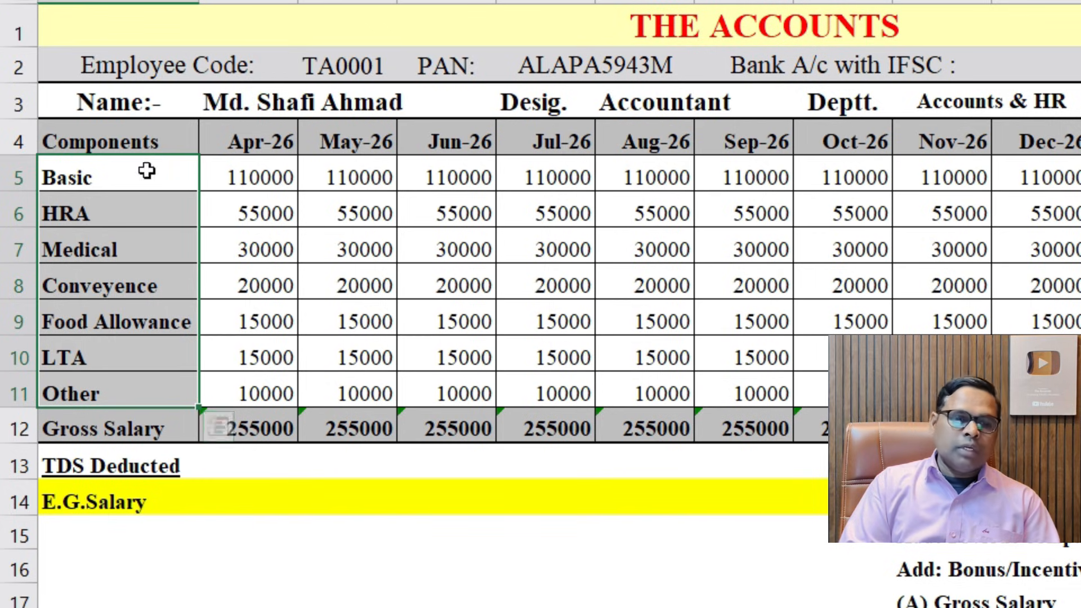
{"action": "left_click", "coordinate": [279, 179]}
{"action": "left_click", "coordinate": [256, 428]}
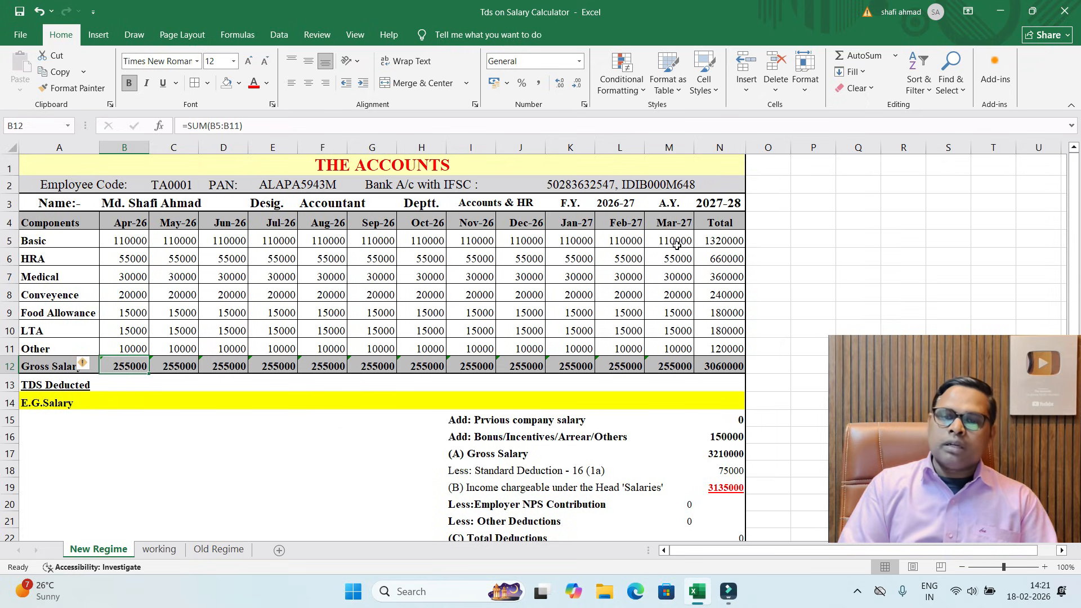
{"action": "left_click", "coordinate": [675, 225]}
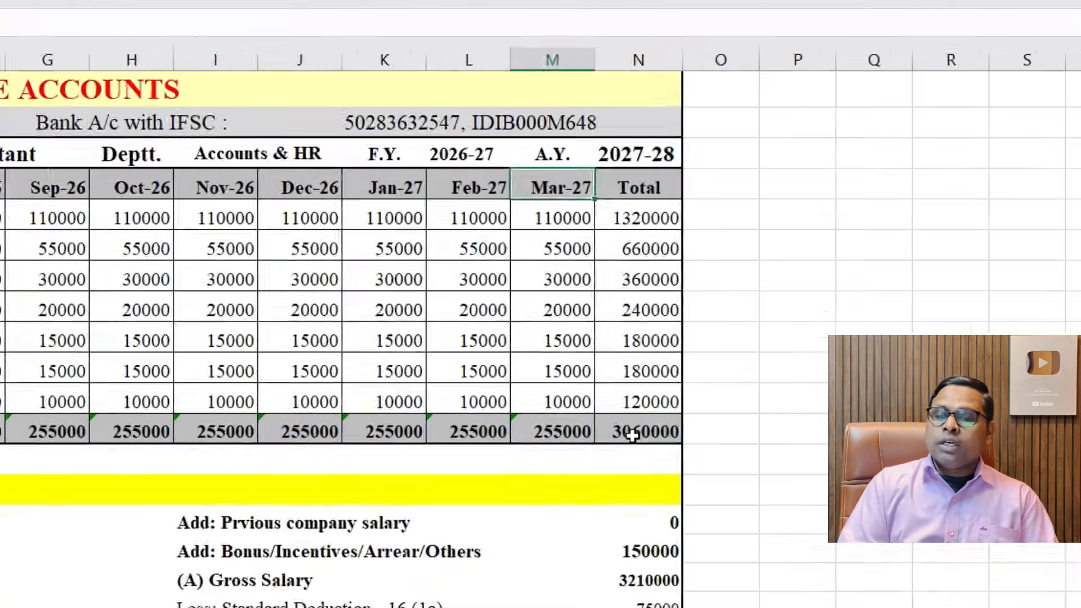
{"action": "left_click", "coordinate": [717, 367]}
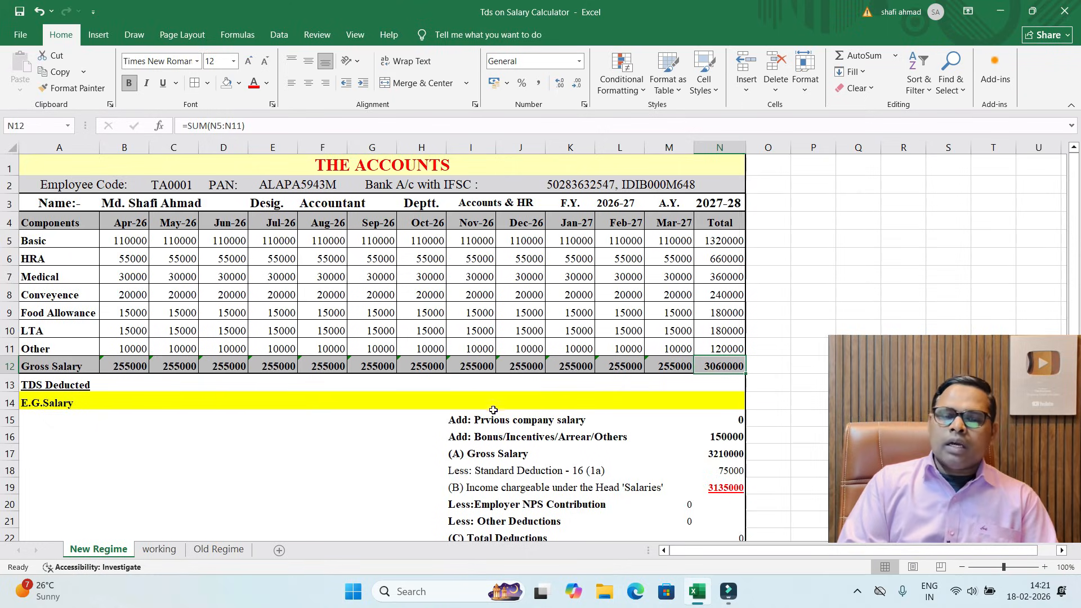
Examine the additions for previous company salary and for bonus, incentives, arrears and others below the salary table
{"action": "left_click", "coordinate": [119, 567]}
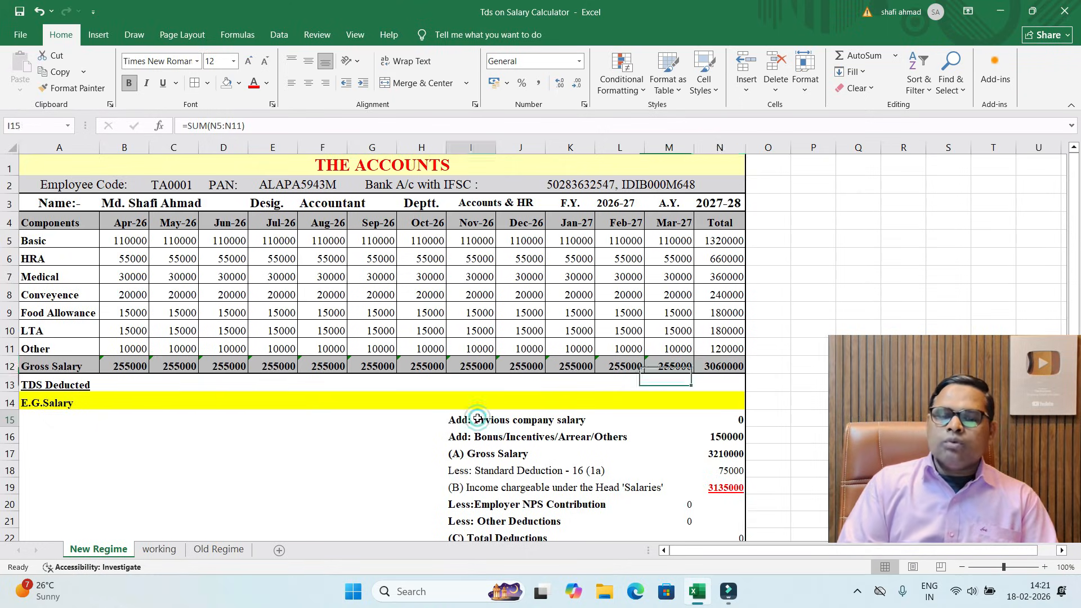
{"action": "key", "text": "Right"}
{"action": "key", "text": "Right"}
{"action": "key", "text": "Right"}
{"action": "key", "text": "Right"}
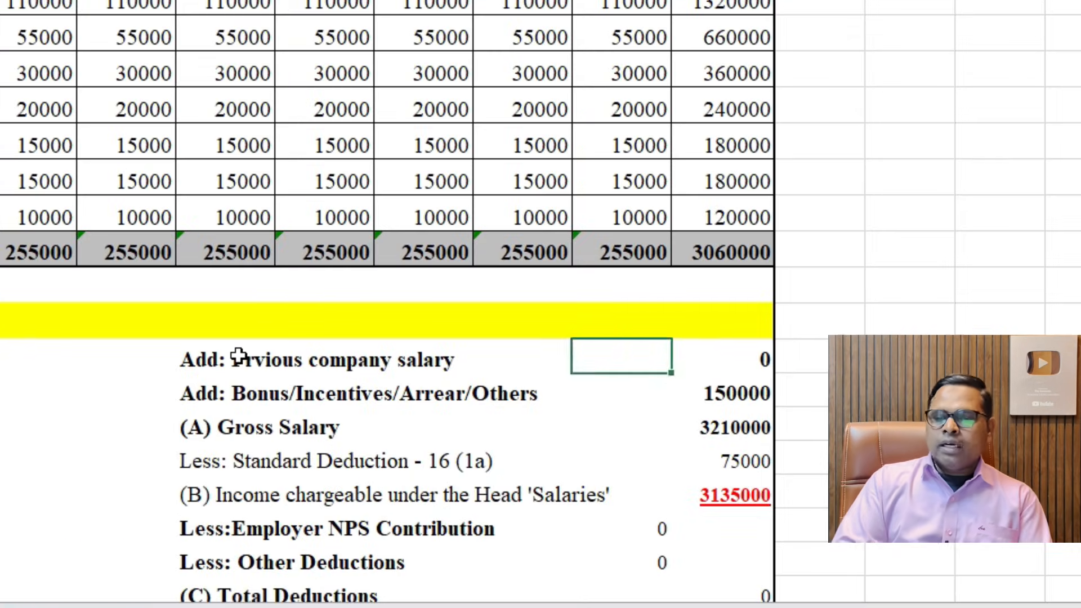
{"action": "key", "text": "Right"}
{"action": "key", "text": "Right"}
{"action": "key", "text": "Left"}
{"action": "key", "text": "Left"}
{"action": "key", "text": "Left"}
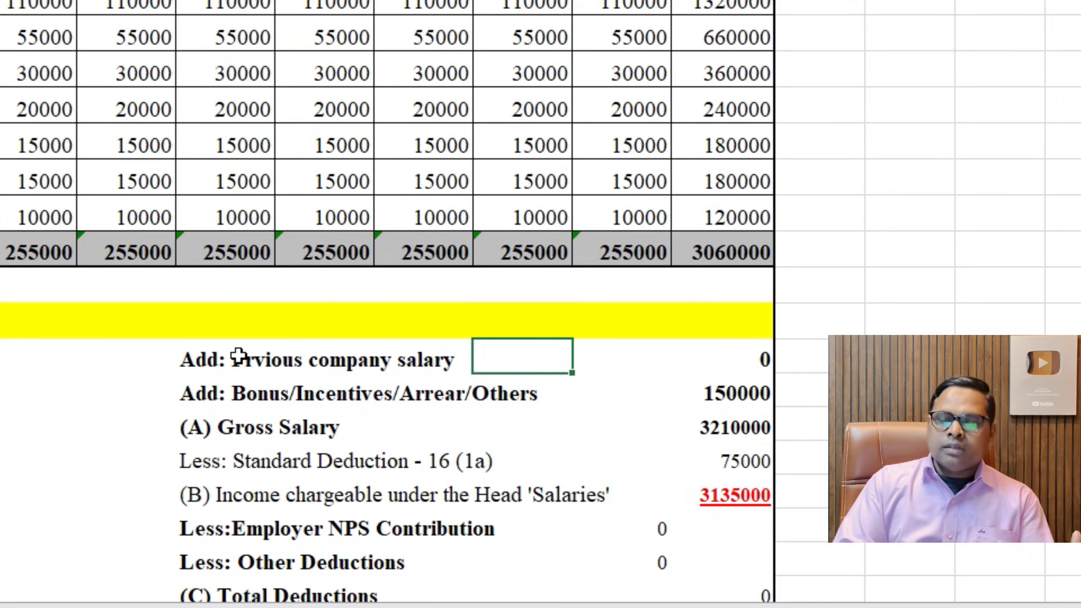
{"action": "key", "text": "Right"}
{"action": "key", "text": "Left"}
{"action": "key", "text": "Left"}
{"action": "key", "text": "Left"}
{"action": "key", "text": "Down"}
{"action": "key", "text": "Down"}
{"action": "key", "text": "Up"}
{"action": "key", "text": "Right"}
{"action": "key", "text": "Right"}
{"action": "key", "text": "Right"}
{"action": "key", "text": "Right"}
{"action": "key", "text": "Right"}
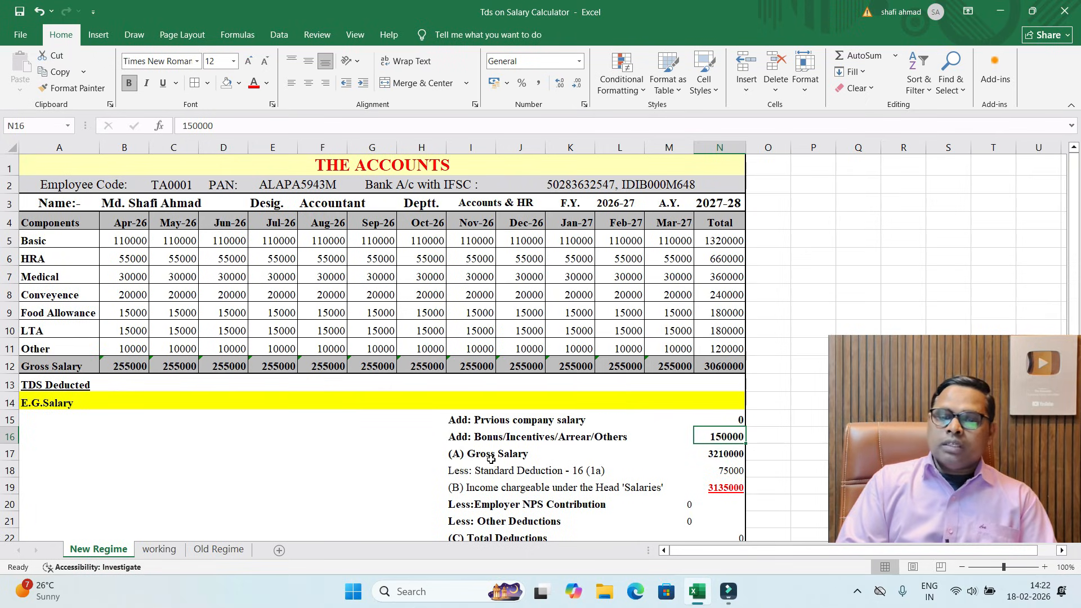
Inspect the formula behind (A) Gross Salary, the standard deduction and the income chargeable under the head Salaries
{"action": "left_click", "coordinate": [255, 426]}
{"action": "left_click", "coordinate": [705, 456]}
{"action": "double_click", "coordinate": [714, 456]}
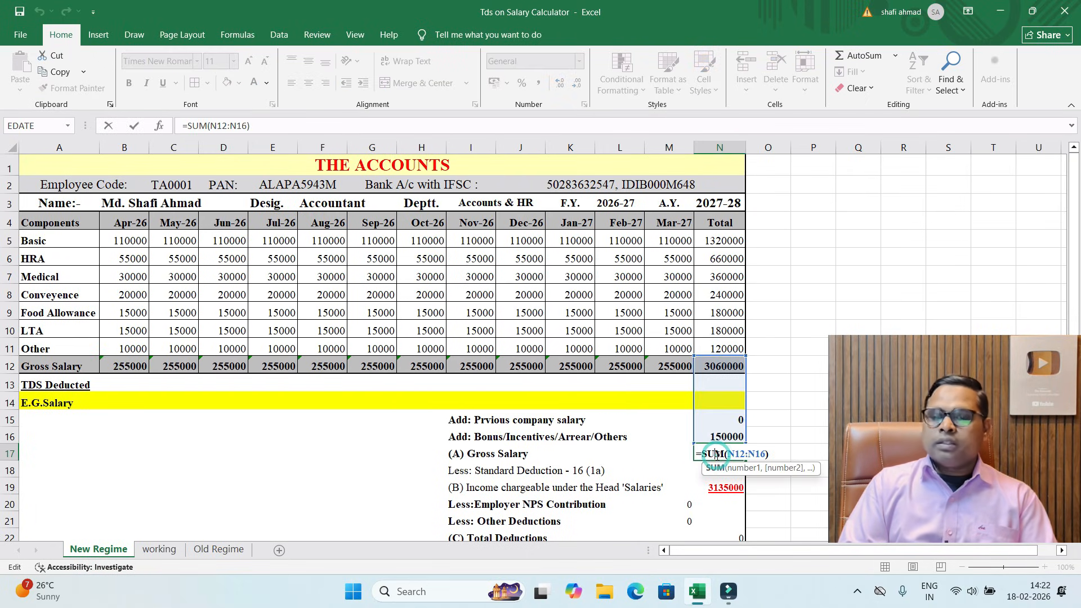
{"action": "key", "text": "Escape"}
{"action": "left_click", "coordinate": [729, 468]}
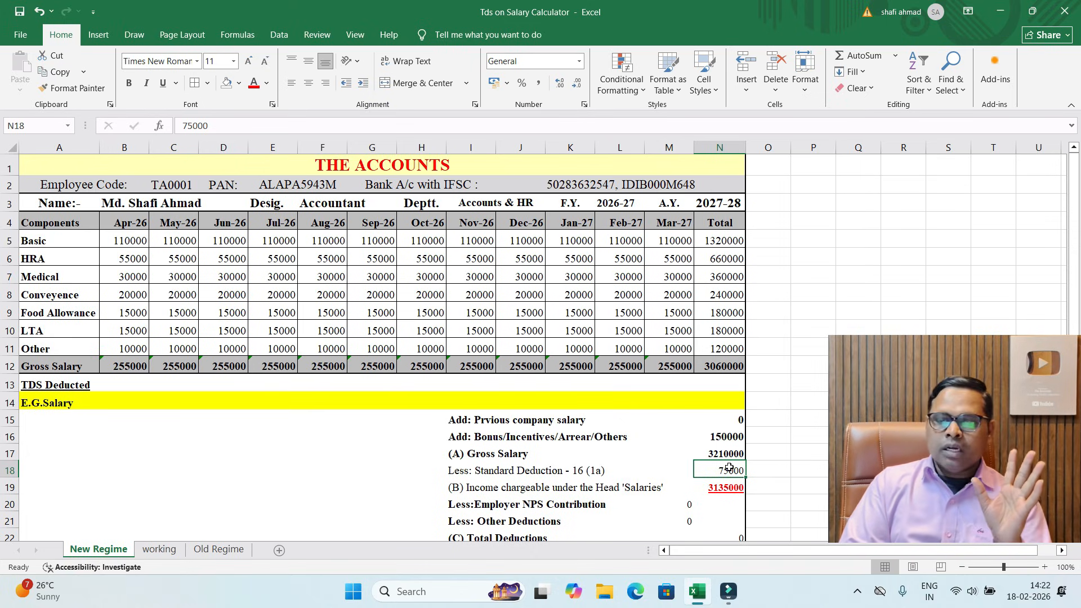
{"action": "left_click", "coordinate": [528, 475]}
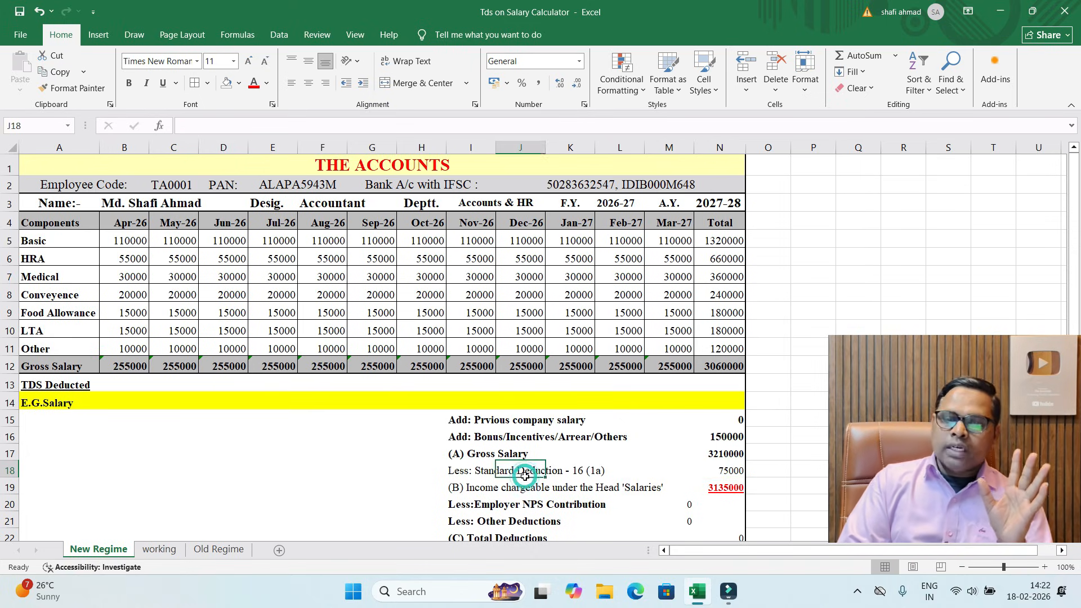
{"action": "left_click", "coordinate": [705, 471]}
{"action": "left_click", "coordinate": [726, 489]}
{"action": "key", "text": "Down"}
{"action": "key", "text": "Down"}
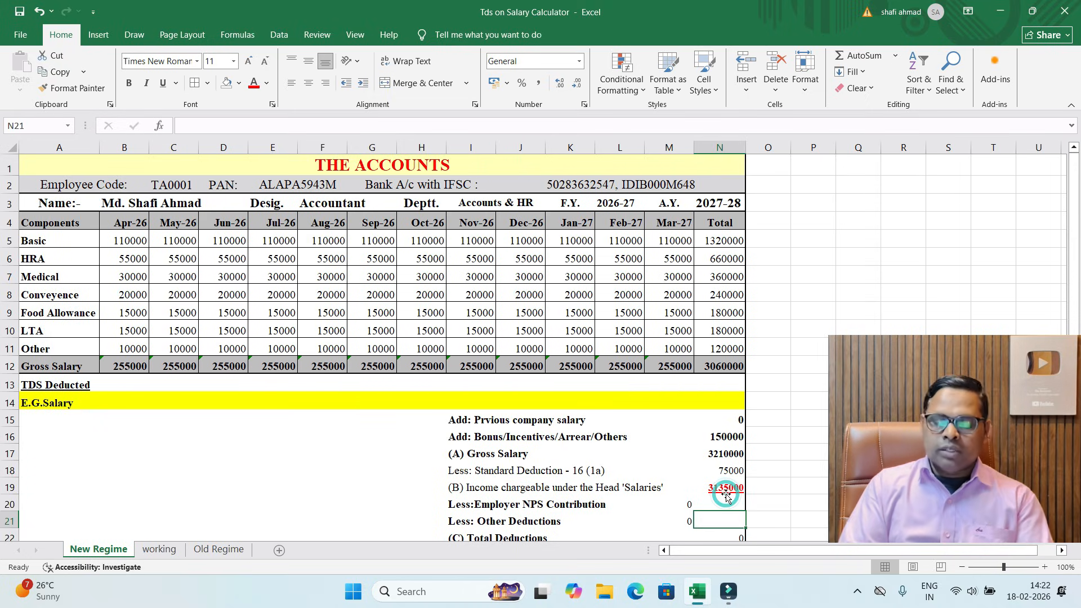
Examine the deduction rows down to Tax on Net Income and inspect the slab formula in N24
{"action": "key", "text": "Down"}
{"action": "key", "text": "Down"}
{"action": "key", "text": "Down"}
{"action": "key", "text": "Down"}
{"action": "key", "text": "Down"}
{"action": "key", "text": "Up"}
{"action": "key", "text": "Up"}
{"action": "key", "text": "Left"}
{"action": "key", "text": "Left"}
{"action": "key", "text": "Left"}
{"action": "key", "text": "Left"}
{"action": "key", "text": "Right"}
{"action": "key", "text": "Right"}
{"action": "key", "text": "Right"}
{"action": "key", "text": "Right"}
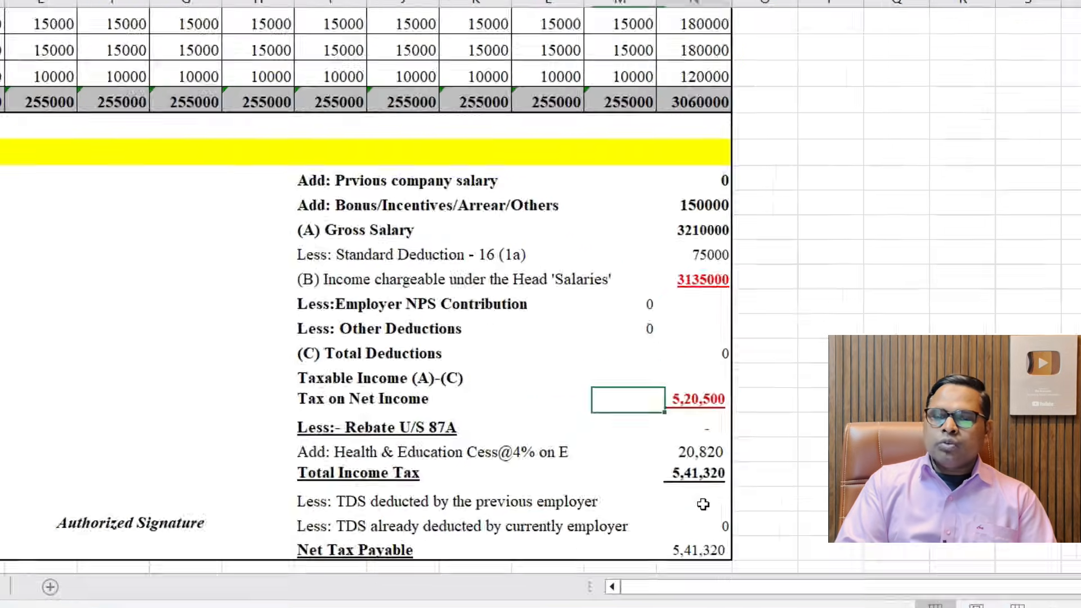
{"action": "key", "text": "Left"}
{"action": "key", "text": "Left"}
{"action": "key", "text": "Left"}
{"action": "key", "text": "Left"}
{"action": "key", "text": "Left"}
{"action": "key", "text": "Right"}
{"action": "key", "text": "Right"}
{"action": "key", "text": "Right"}
{"action": "key", "text": "Right"}
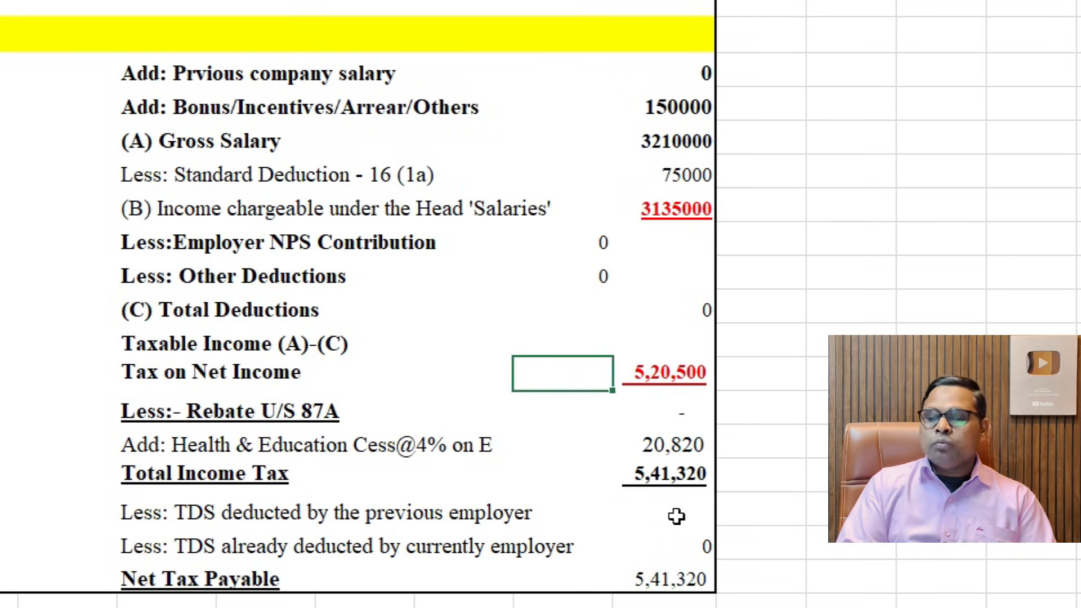
{"action": "key", "text": "Right"}
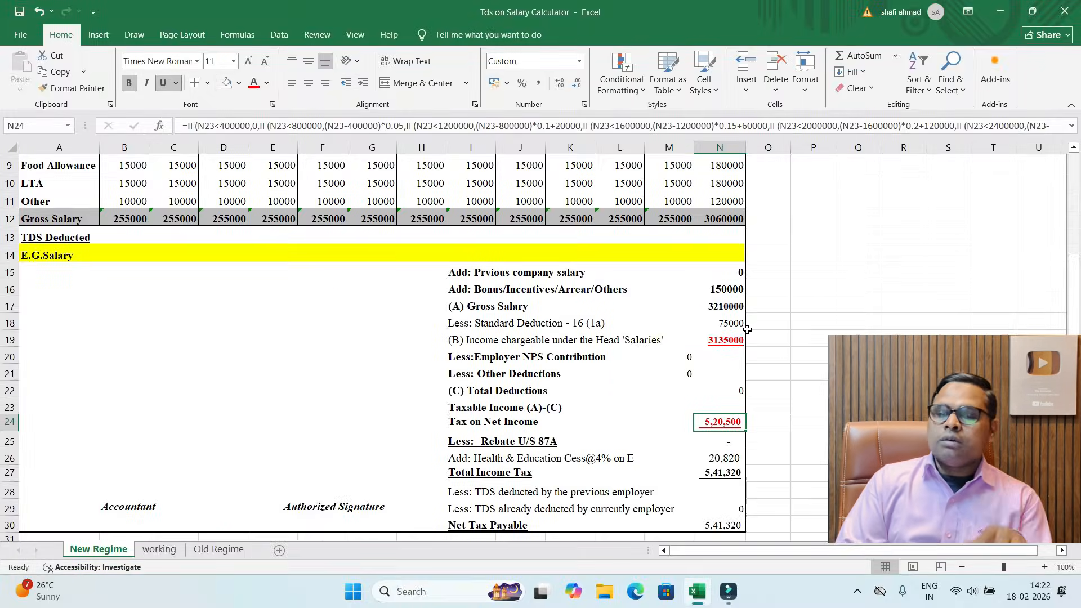
Overwrite the yearly gross salary total in N12 with 2000000 as a test
{"action": "left_click", "coordinate": [722, 221]}
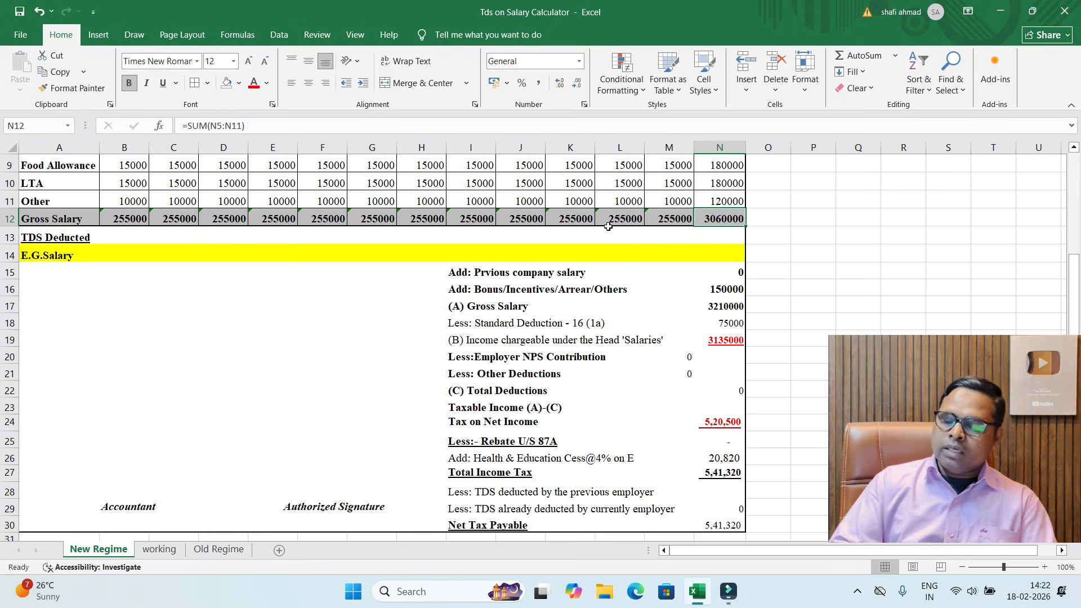
{"action": "type", "text": "200"}
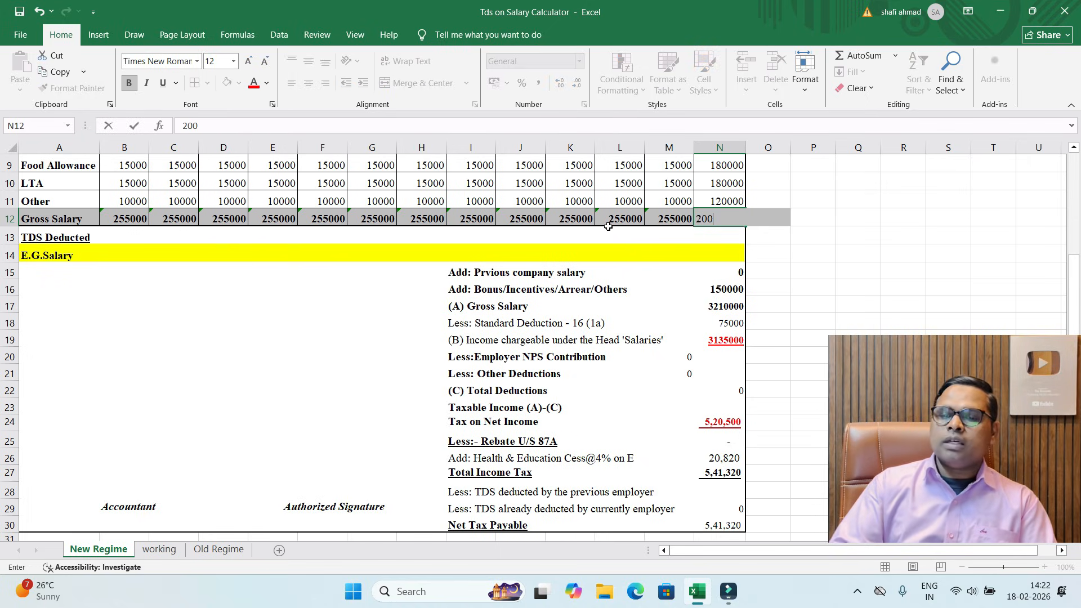
{"action": "type", "text": "0000"}
{"action": "key", "text": "Return"}
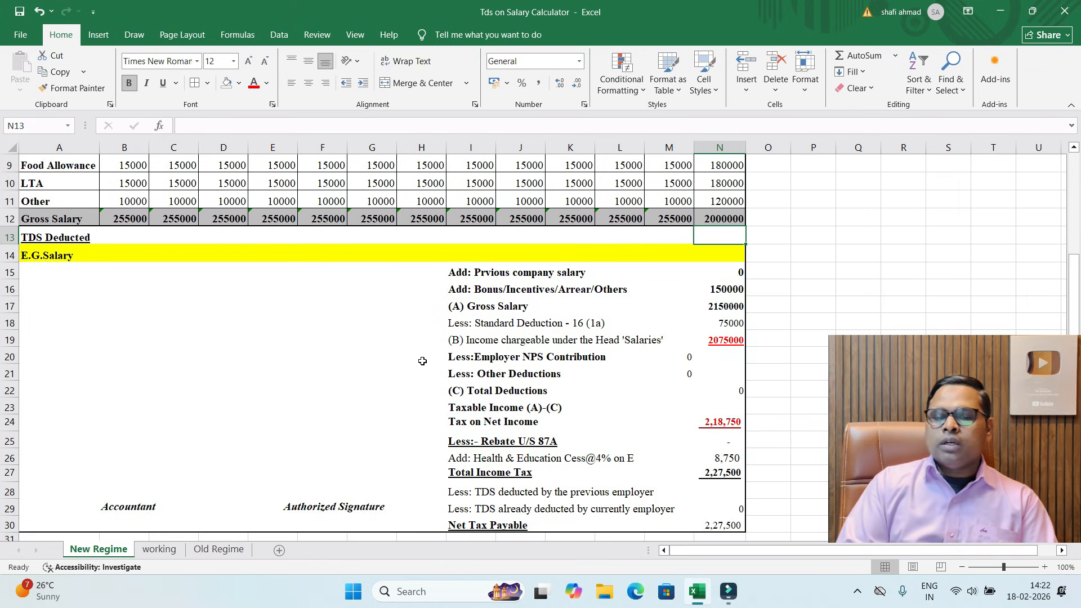
Check the recalculated Tax on Net Income and undo the test value in the yearly gross salary total
{"action": "left_click", "coordinate": [461, 426]}
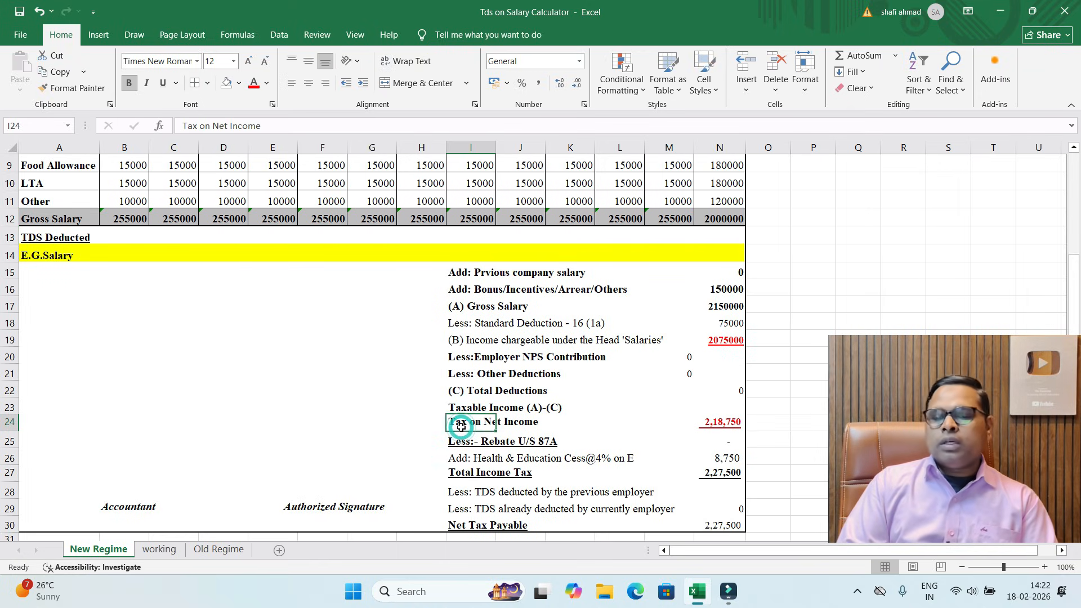
{"action": "left_click", "coordinate": [705, 430]}
{"action": "key", "text": "ctrl+z"}
{"action": "left_click", "coordinate": [783, 439]}
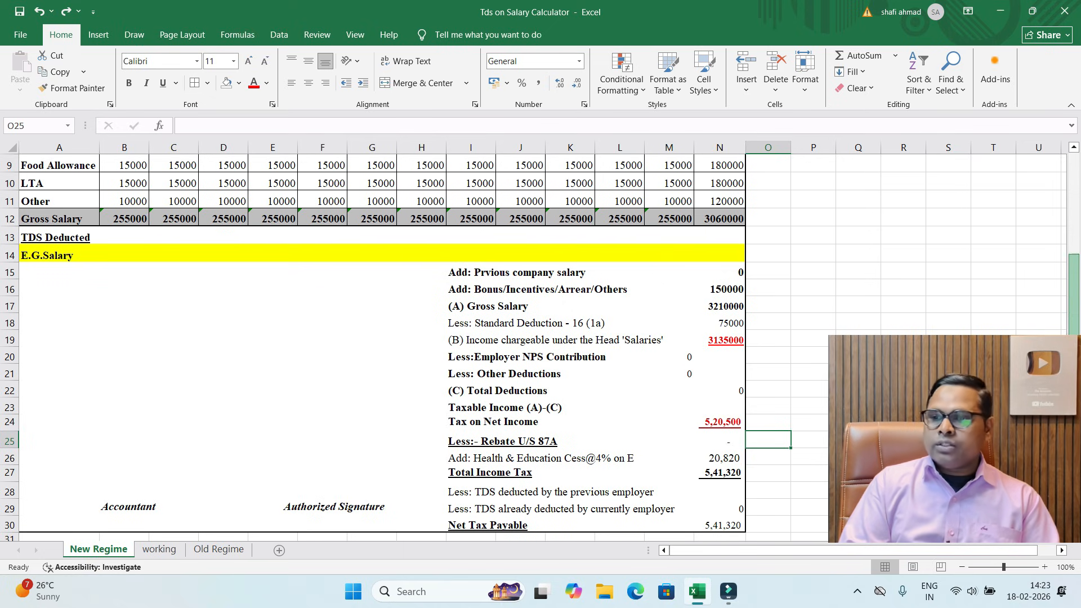
Examine the empty TDS Deducted cells for April and May below the monthly gross salary
{"action": "scroll", "coordinate": [1072, 314], "scroll_direction": "up", "scroll_amount": 3}
{"action": "scroll", "coordinate": [1071, 313], "scroll_direction": "up", "scroll_amount": 1}
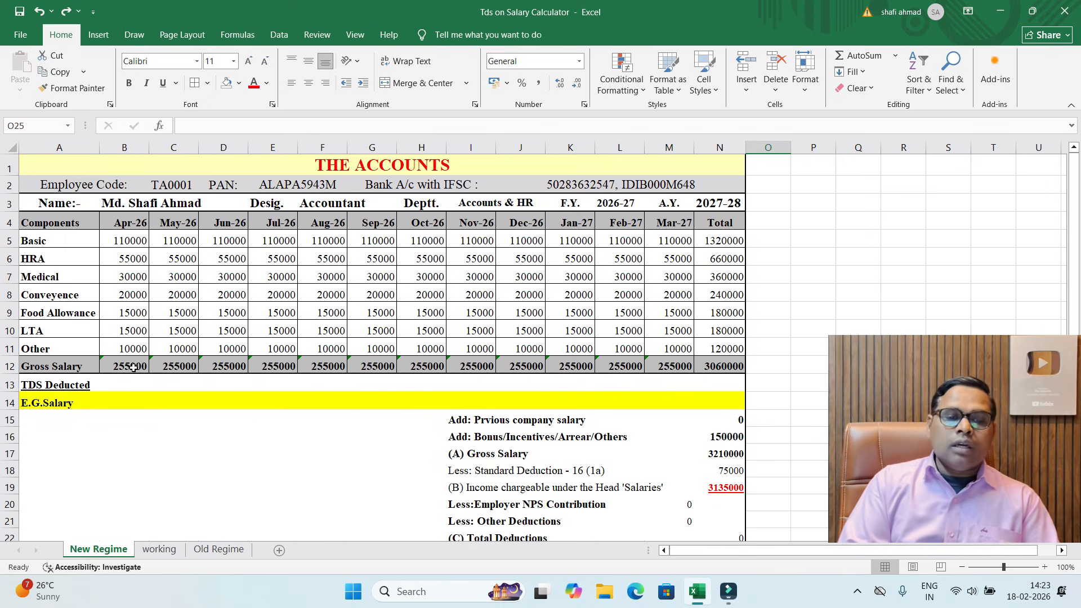
{"action": "left_click", "coordinate": [126, 385]}
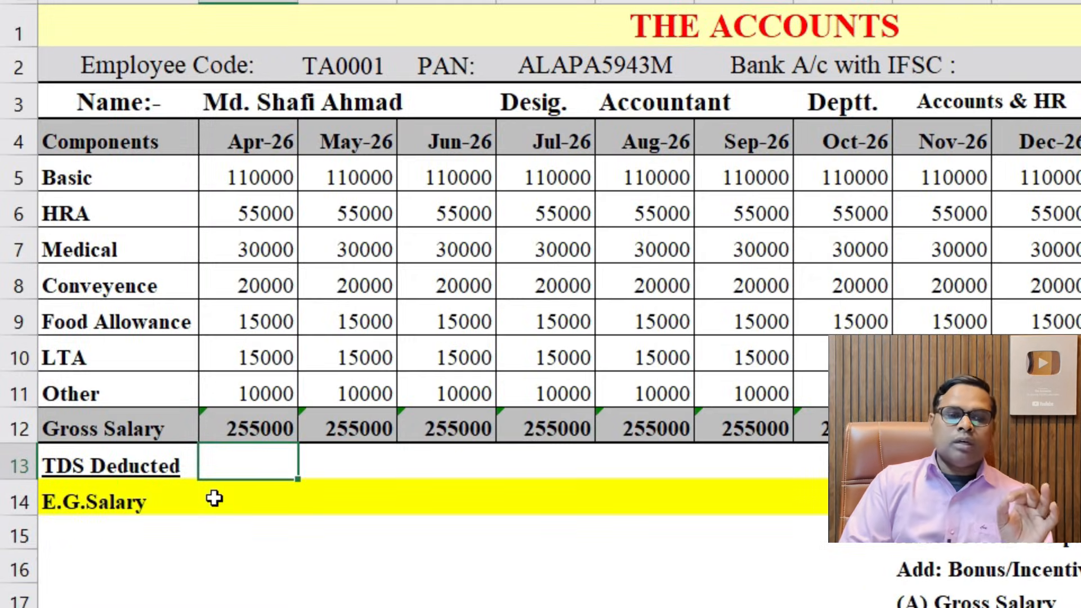
{"action": "left_click", "coordinate": [258, 458]}
{"action": "left_click", "coordinate": [366, 463]}
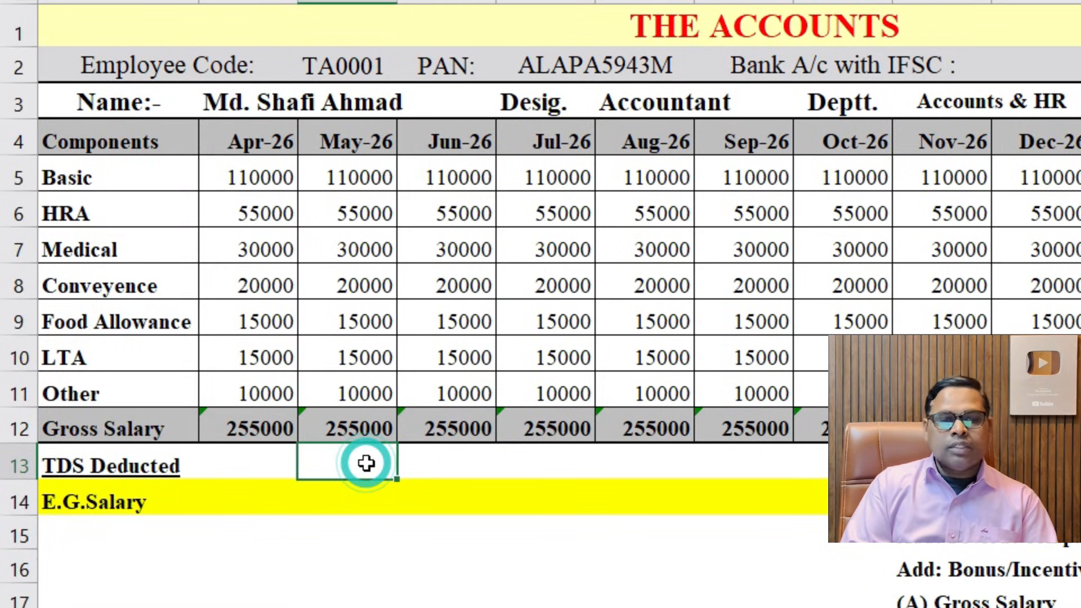
{"action": "left_click", "coordinate": [267, 466]}
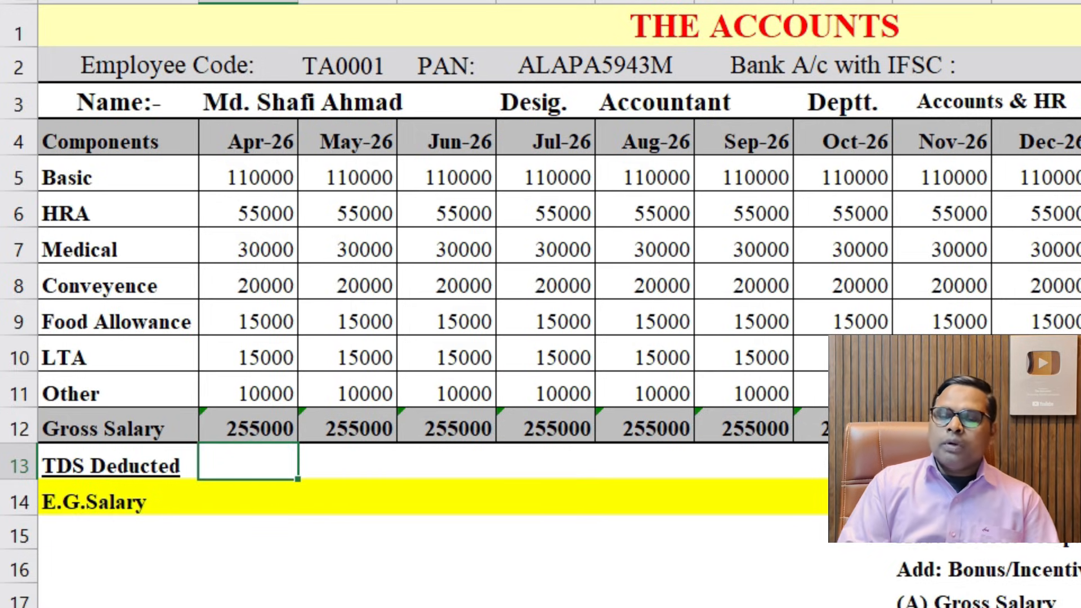
Calculate the monthly share of Total Income Tax in cell O27 with the formula =N27/12
{"action": "left_click", "coordinate": [1070, 569]}
{"action": "key", "text": "Down"}
{"action": "key", "text": "Down"}
{"action": "key", "text": "Down"}
{"action": "key", "text": "Down"}
{"action": "key", "text": "Down"}
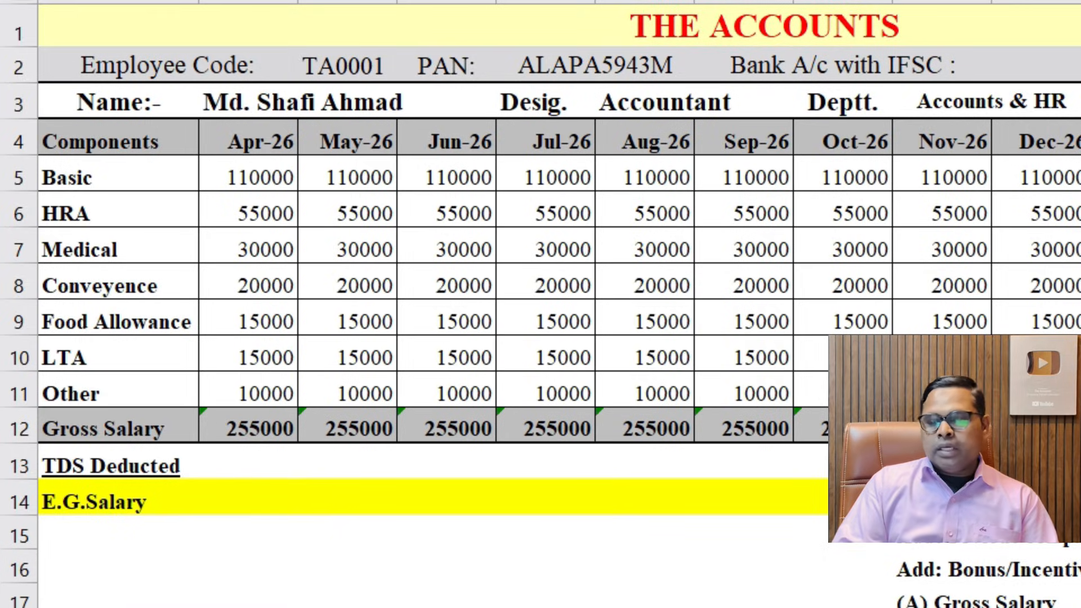
{"action": "scroll", "coordinate": [541, 305], "scroll_direction": "down", "scroll_amount": 2}
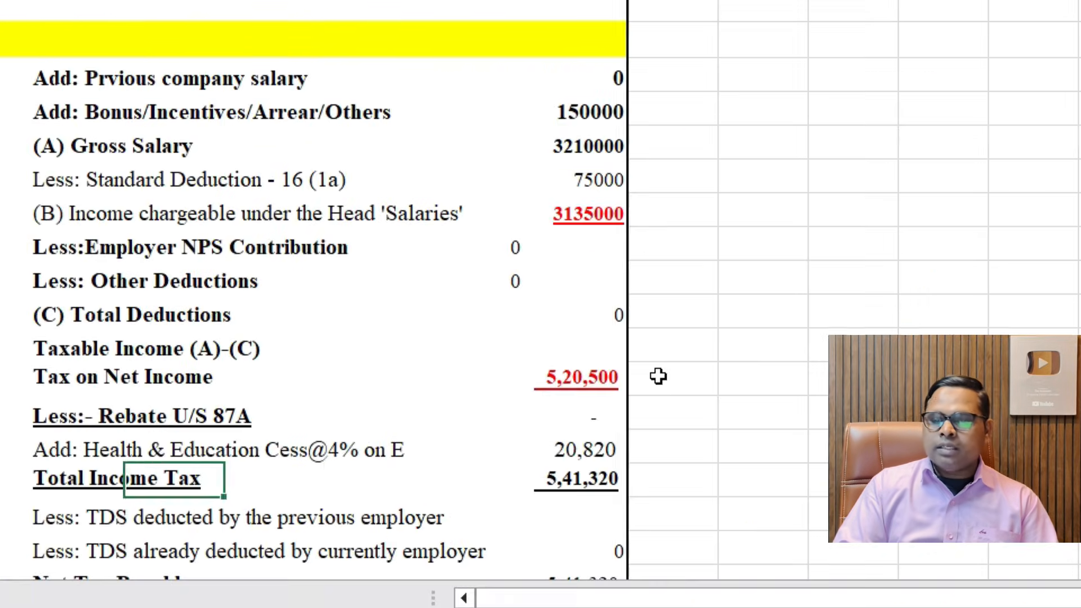
{"action": "key", "text": "Right"}
{"action": "key", "text": "Right"}
{"action": "key", "text": "Right"}
{"action": "key", "text": "Right"}
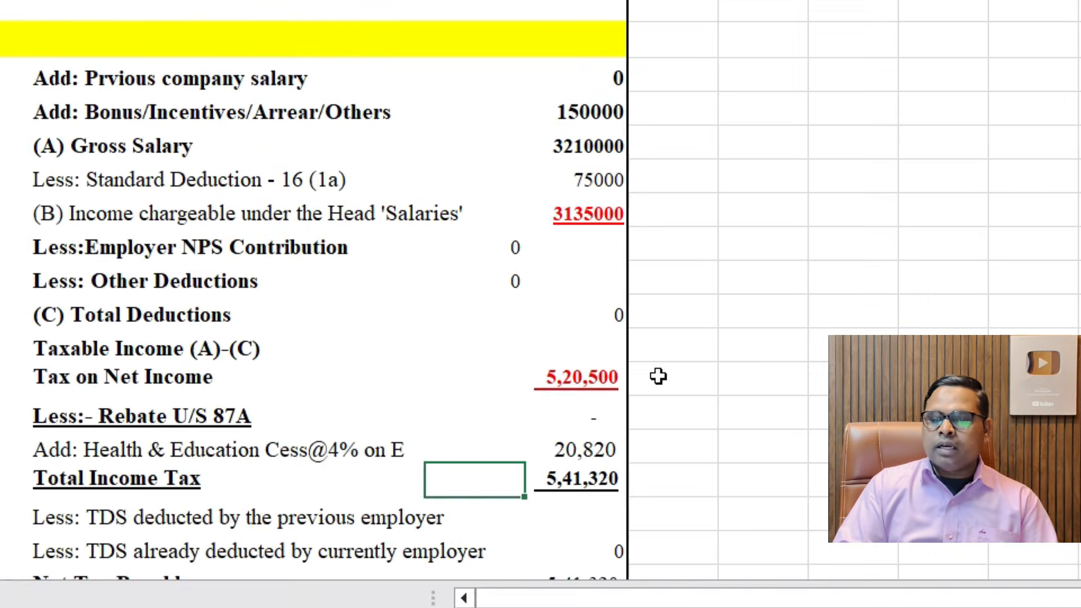
{"action": "key", "text": "Left"}
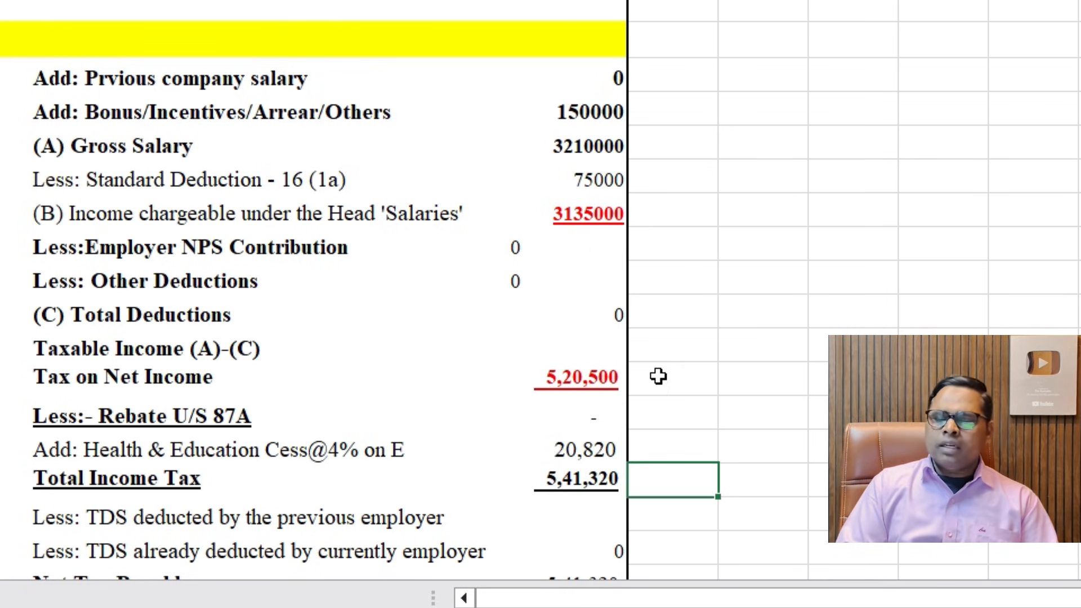
{"action": "type", "text": "="}
{"action": "key", "text": "Left"}
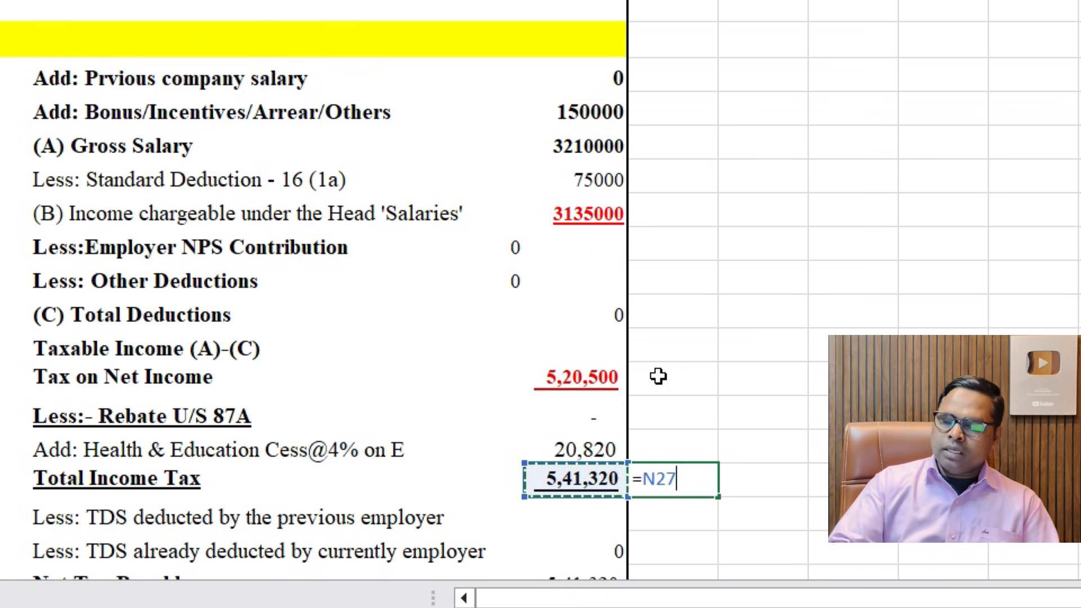
{"action": "type", "text": "/12"}
{"action": "key", "text": "ctrl+Return"}
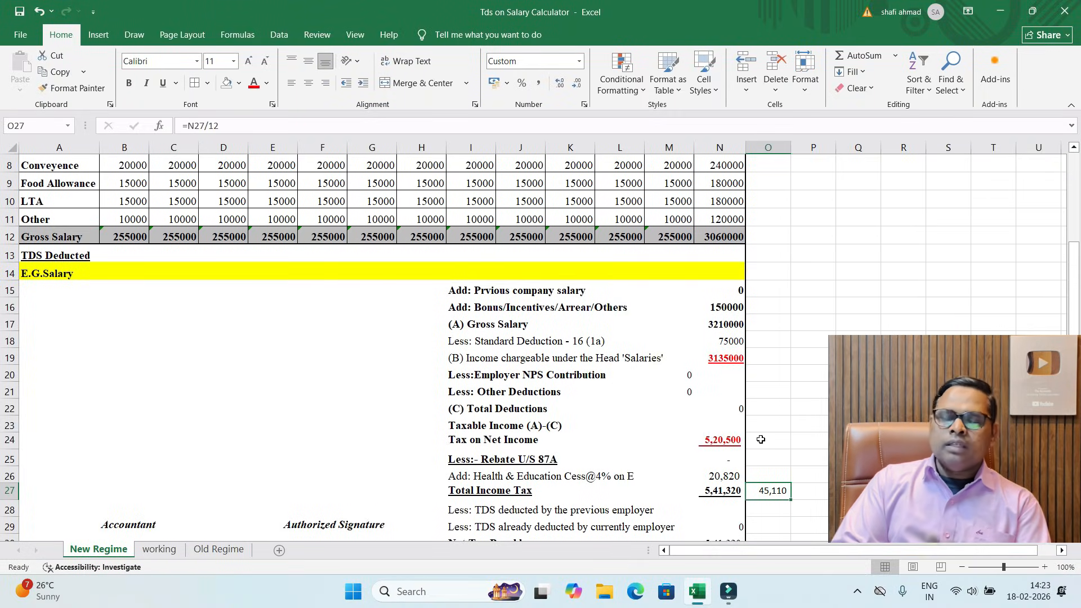
Enter 45200 as the TDS Deducted for Apr-26 in cell B13
{"action": "left_click", "coordinate": [133, 256]}
{"action": "type", "text": "4"}
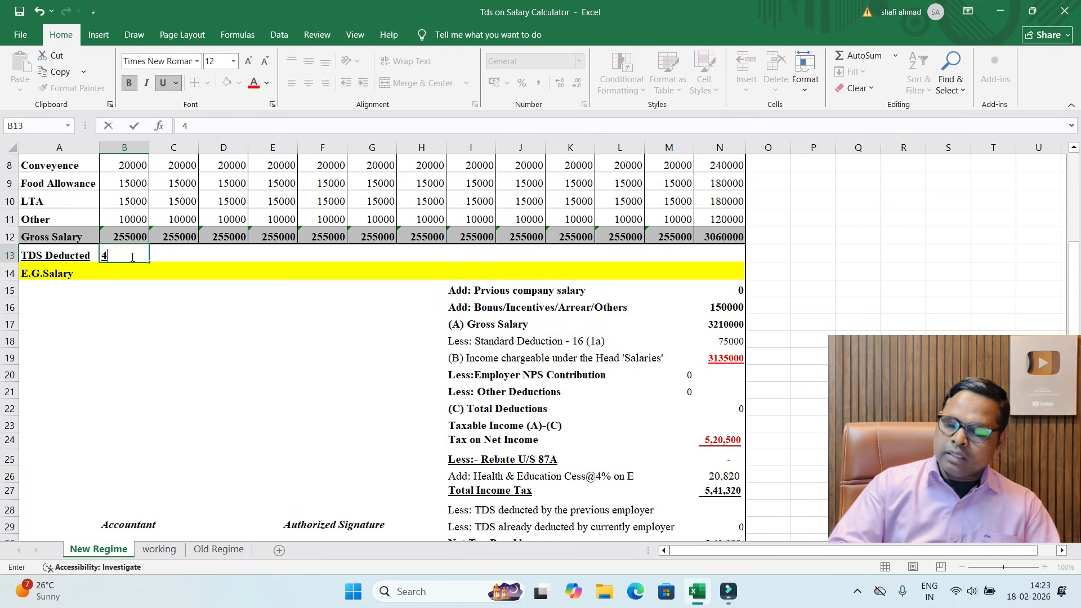
{"action": "type", "text": "520"}
{"action": "key", "text": "Return"}
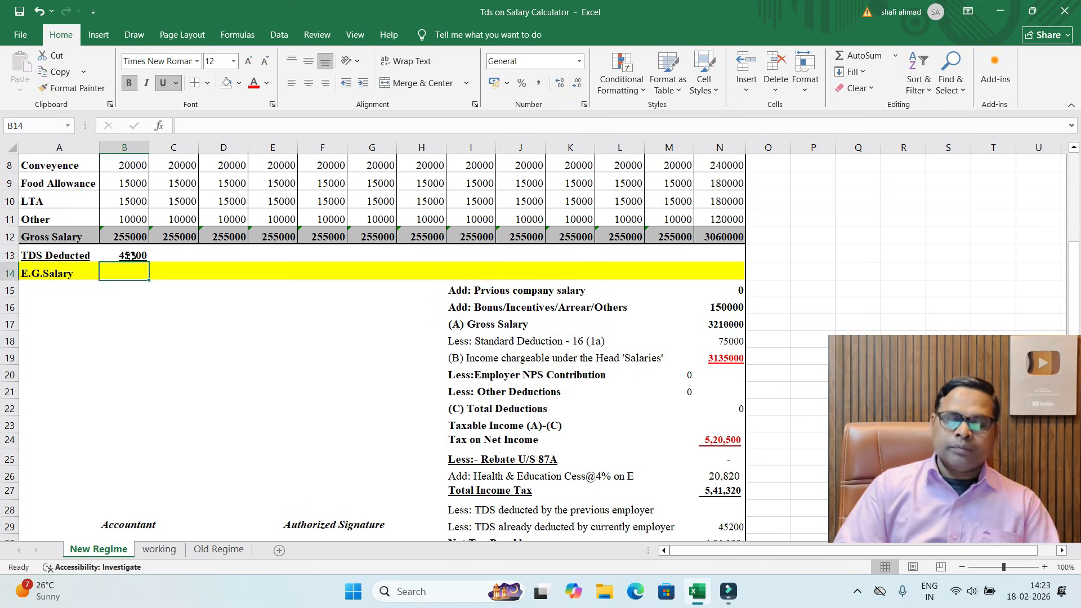
Fill the April TDS Deducted value of 45200 across the monthly cells B13:L13
{"action": "left_click", "coordinate": [131, 256]}
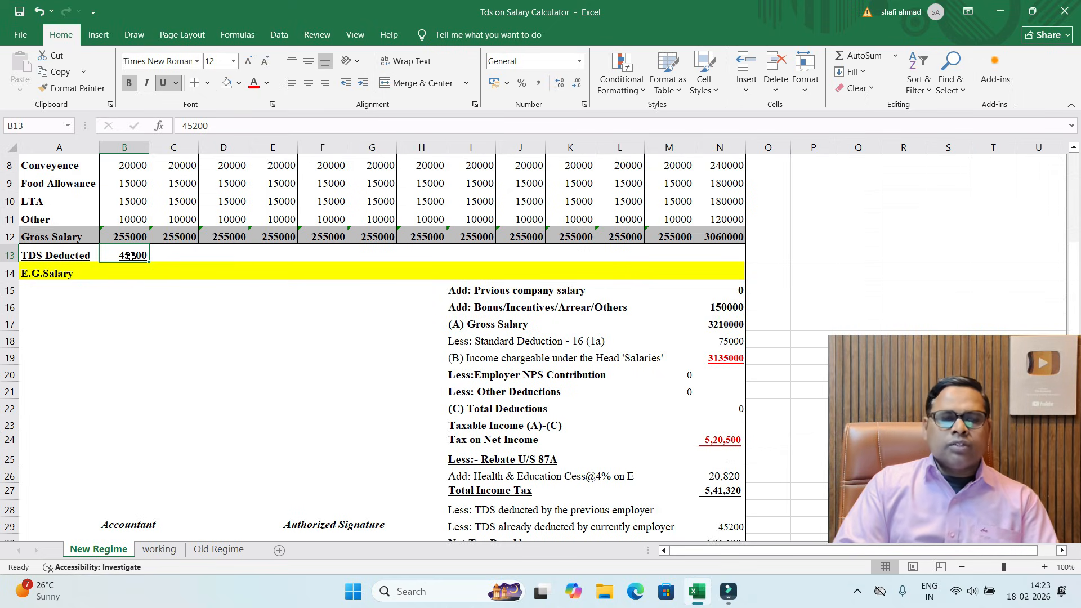
{"action": "key", "text": "shift+Right"}
{"action": "key", "text": "shift+Right"}
{"action": "key", "text": "shift+Right"}
{"action": "key", "text": "shift+Right"}
{"action": "key", "text": "shift+Right"}
{"action": "key", "text": "shift+Right"}
{"action": "key", "text": "shift+Right"}
{"action": "key", "text": "shift+Right"}
{"action": "key", "text": "shift+Right"}
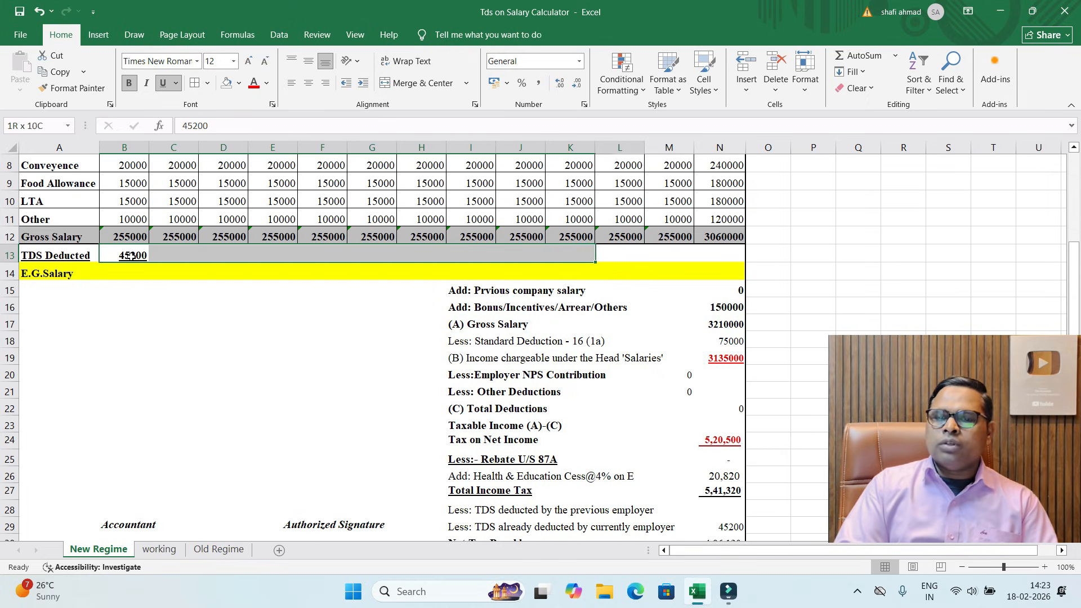
{"action": "key", "text": "shift+Right"}
{"action": "key", "text": "ctrl+r"}
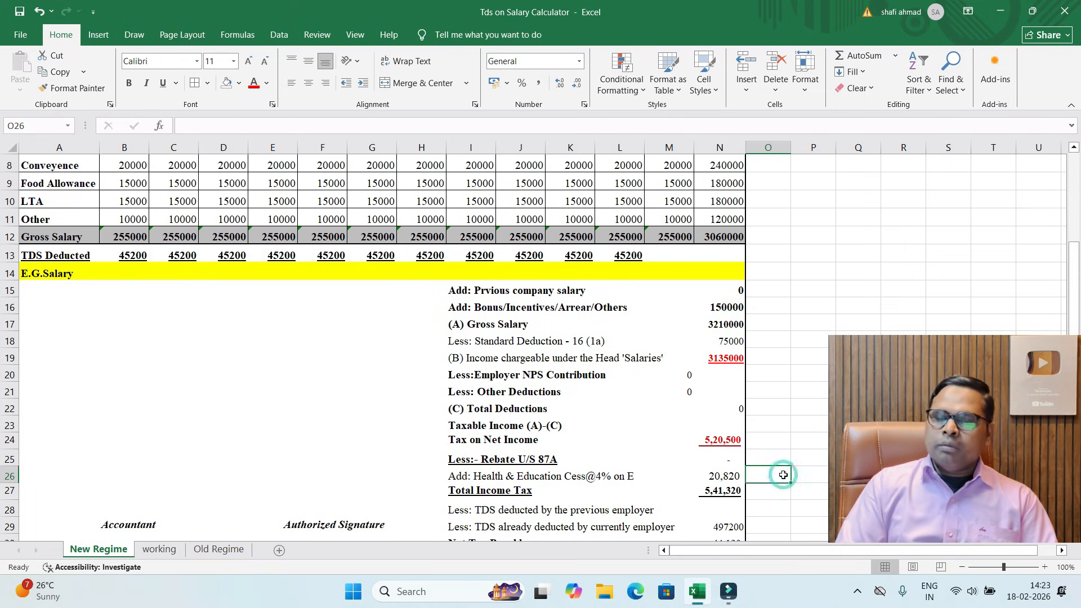
Examine the TDS already deducted by the current employer, the Net Tax Payable and the last month's gross salary
{"action": "left_click", "coordinate": [723, 522]}
{"action": "key", "text": "Down"}
{"action": "key", "text": "Up"}
{"action": "key", "text": "Left"}
{"action": "key", "text": "Left"}
{"action": "key", "text": "Left"}
{"action": "key", "text": "Left"}
{"action": "key", "text": "Left"}
{"action": "key", "text": "Left"}
{"action": "key", "text": "Right"}
{"action": "key", "text": "Right"}
{"action": "key", "text": "Right"}
{"action": "key", "text": "Right"}
{"action": "key", "text": "Right"}
{"action": "key", "text": "Right"}
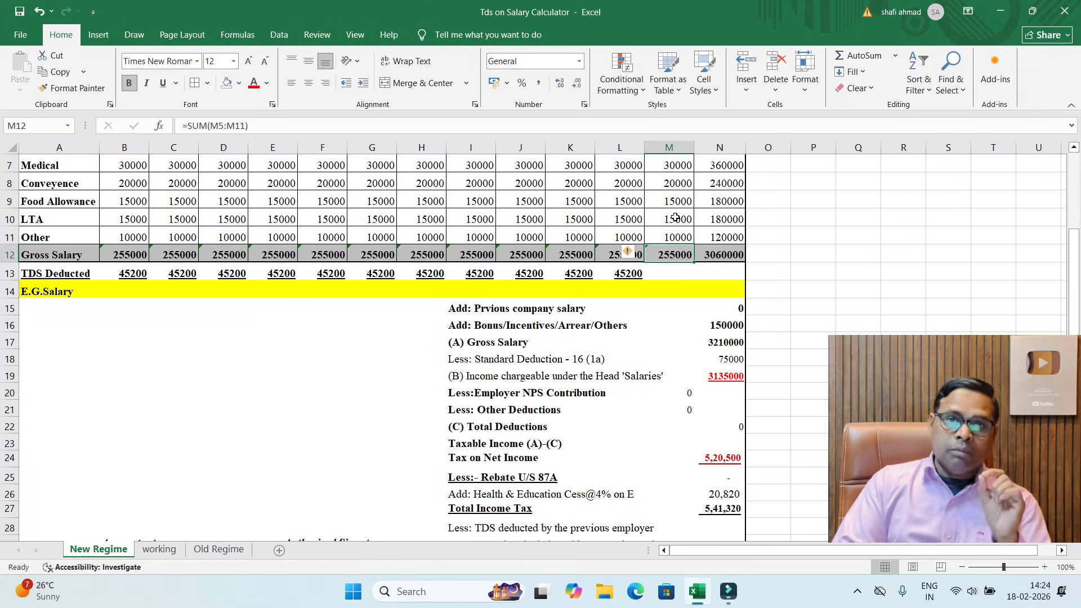
Review the empty E.G.Salary row from the last month back to its row label
{"action": "key", "text": "Down"}
{"action": "key", "text": "Down"}
{"action": "key", "text": "Down"}
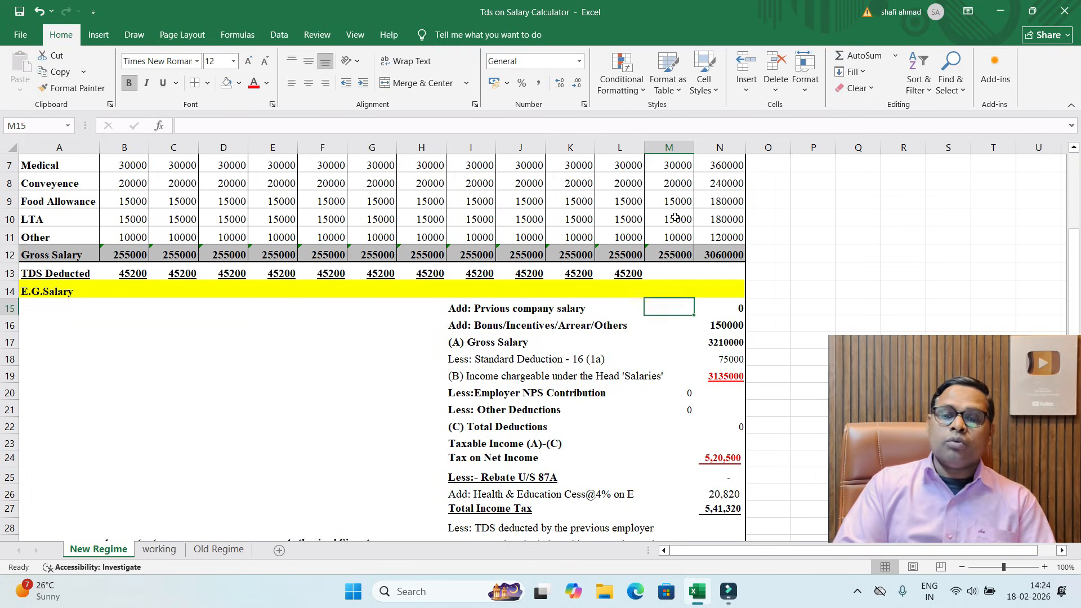
{"action": "key", "text": "Up"}
{"action": "key", "text": "Left"}
{"action": "key", "text": "Left"}
{"action": "key", "text": "Left"}
{"action": "key", "text": "Left"}
{"action": "key", "text": "Left"}
{"action": "key", "text": "Left"}
{"action": "key", "text": "Left"}
{"action": "key", "text": "Left"}
{"action": "key", "text": "Left"}
{"action": "key", "text": "Left"}
{"action": "key", "text": "Left"}
{"action": "key", "text": "Left"}
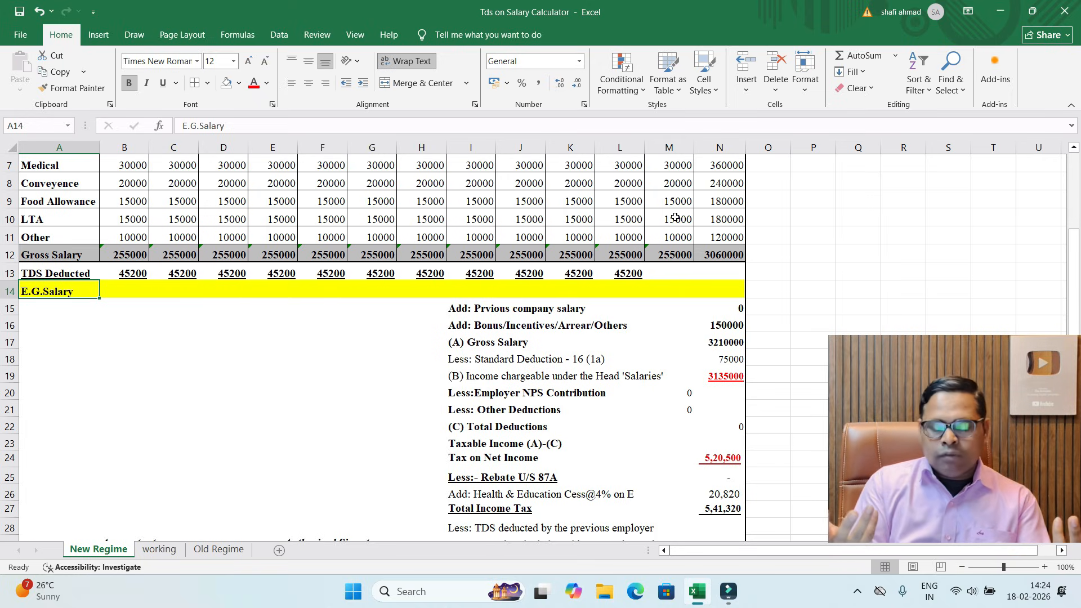
Compare April's gross salary in B12 with the empty E.G.Salary cells for the first months
{"action": "key", "text": "Right"}
{"action": "key", "text": "Up"}
{"action": "key", "text": "Up"}
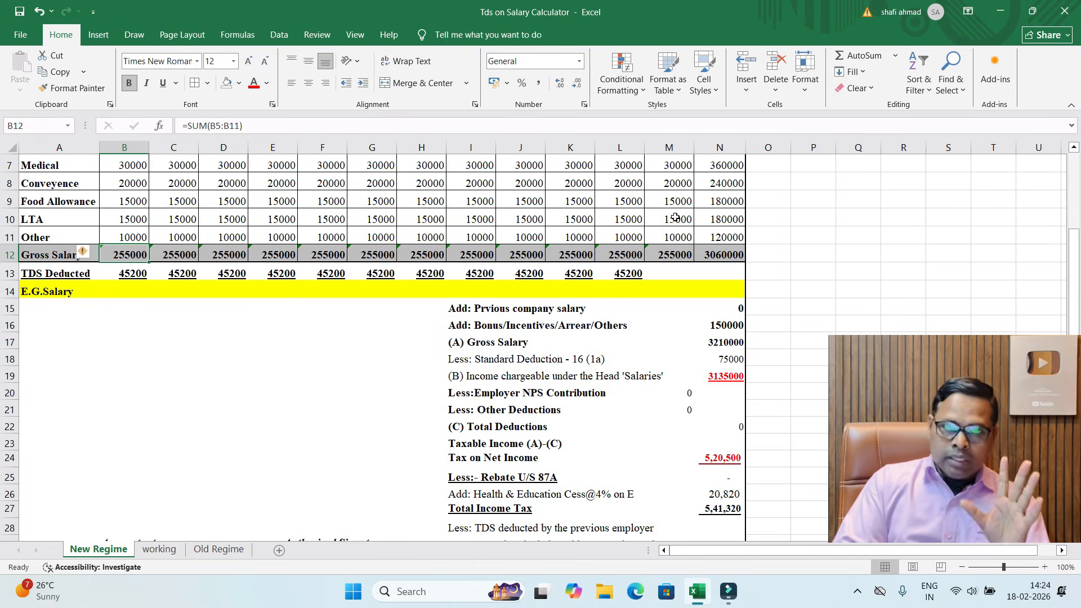
{"action": "key", "text": "Down"}
{"action": "key", "text": "Down"}
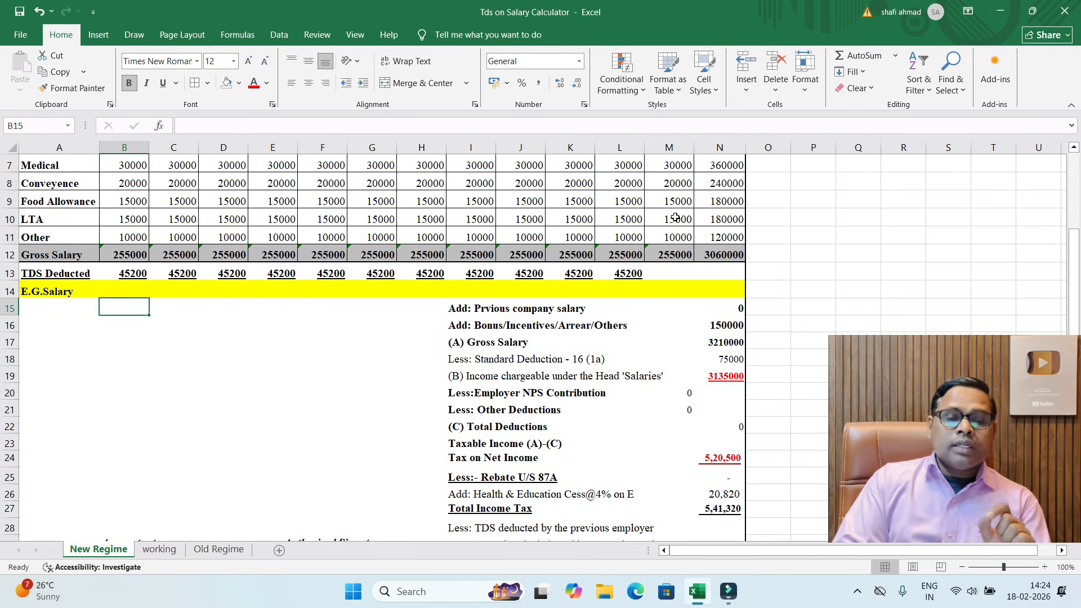
{"action": "key", "text": "Left"}
{"action": "key", "text": "Right"}
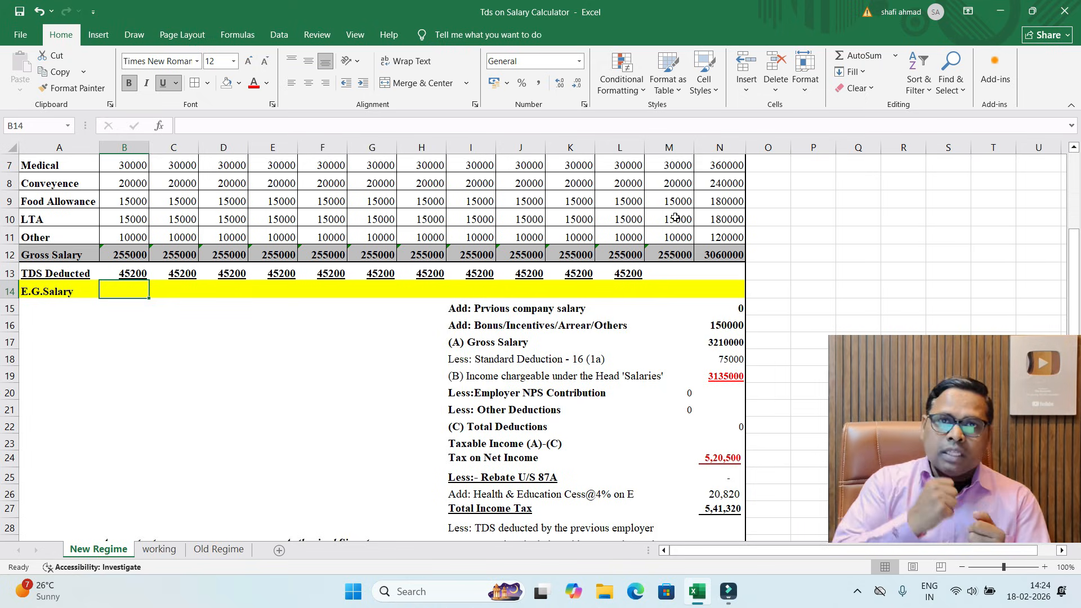
{"action": "key", "text": "Left"}
{"action": "key", "text": "Right"}
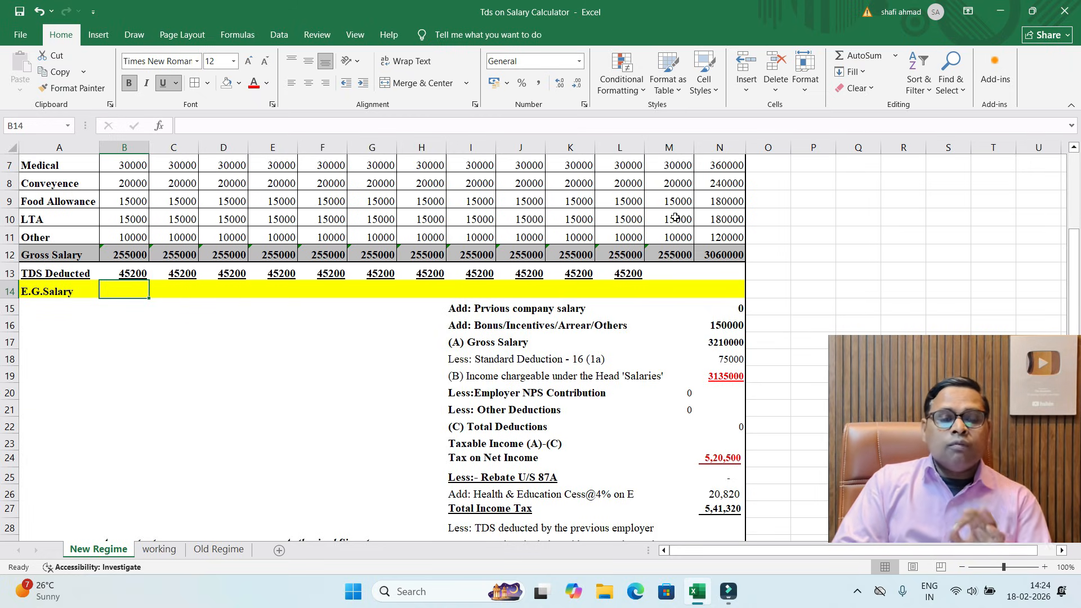
{"action": "key", "text": "Right"}
{"action": "key", "text": "Right"}
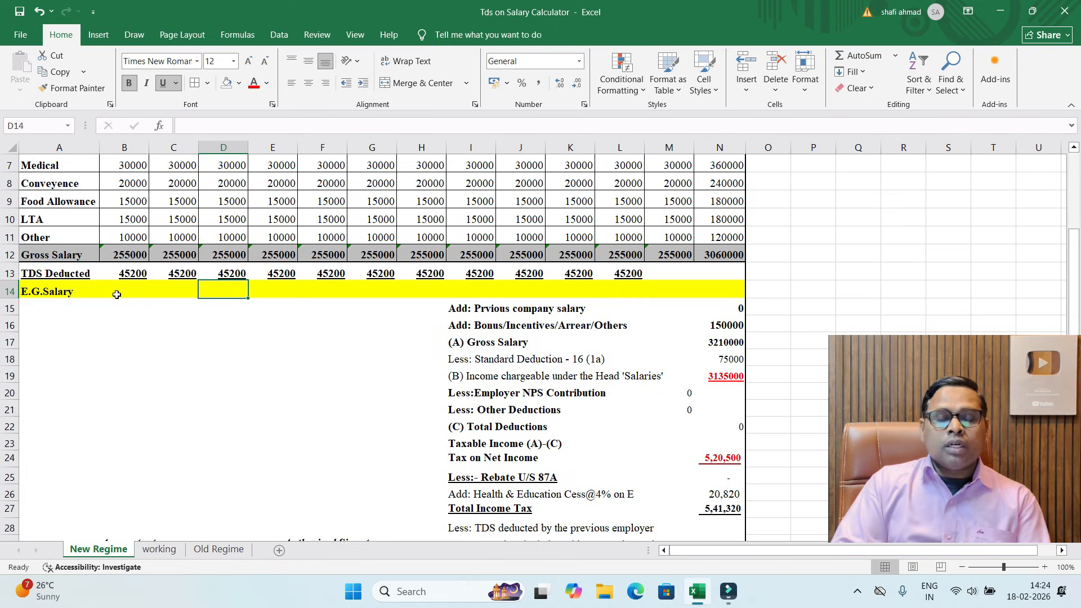
{"action": "key", "text": "Right"}
{"action": "key", "text": "Left"}
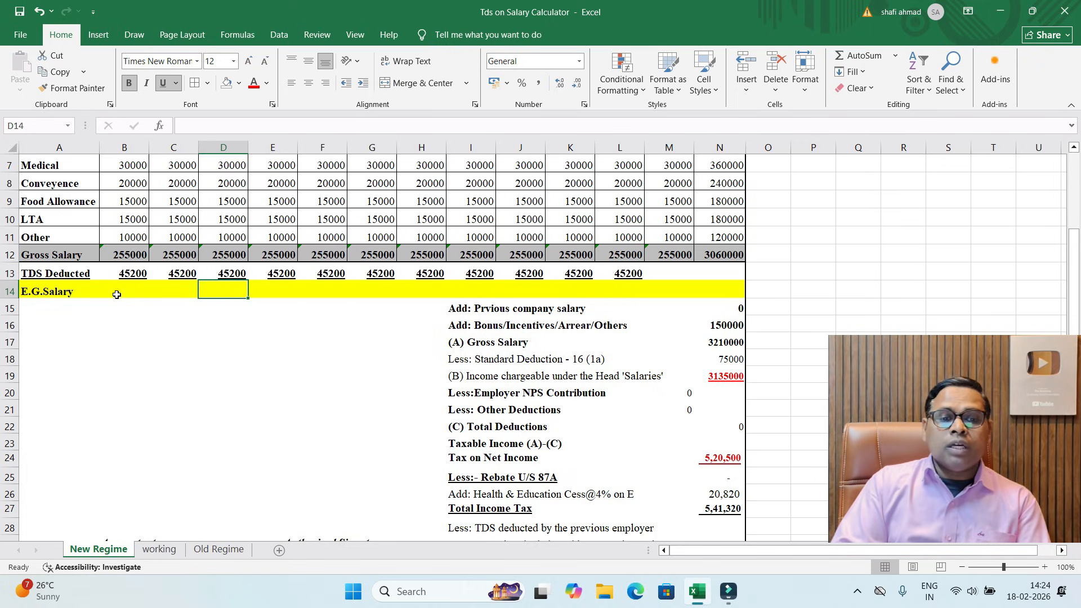
{"action": "key", "text": "Left"}
{"action": "key", "text": "Left"}
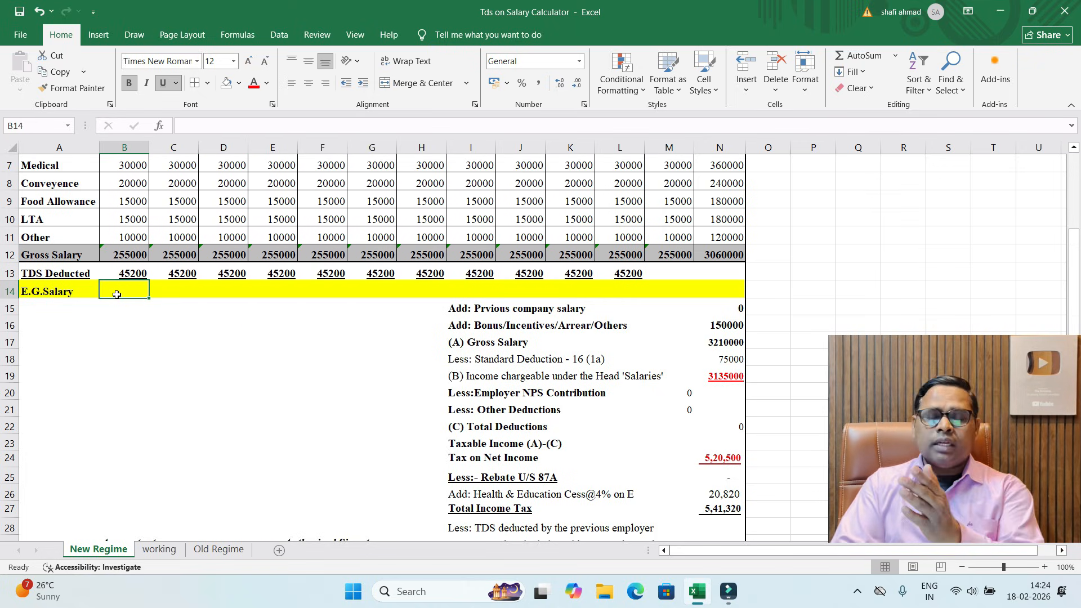
Fill the E.G.Salary cells B14:M14 with random sample salaries using the formula =RANDBETWEEN(250000,255000)
{"action": "left_click", "coordinate": [136, 292]}
{"action": "type", "text": "=rand"}
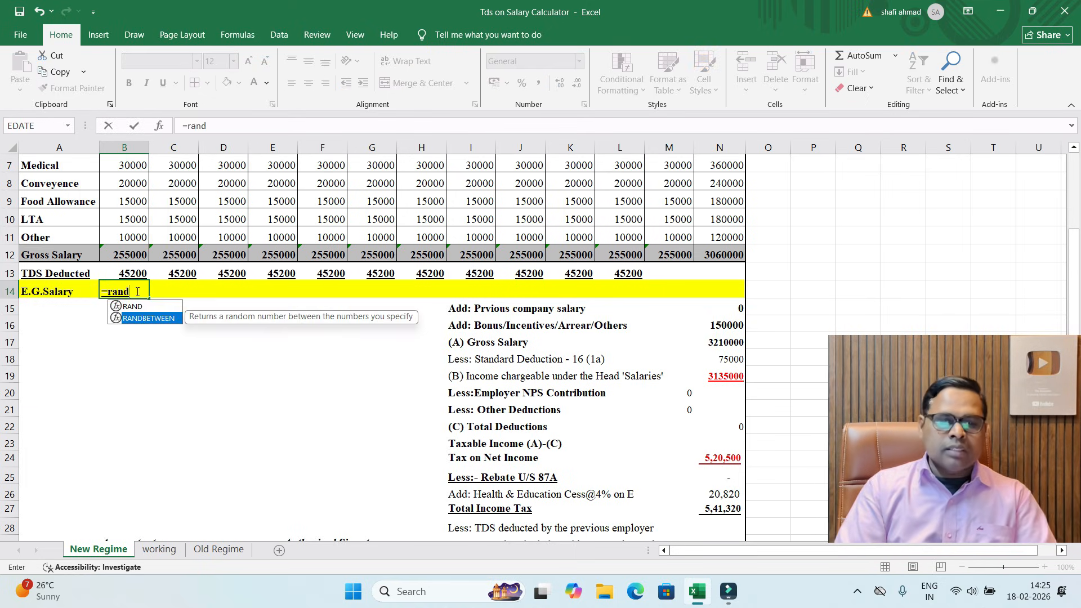
{"action": "key", "text": "Tab"}
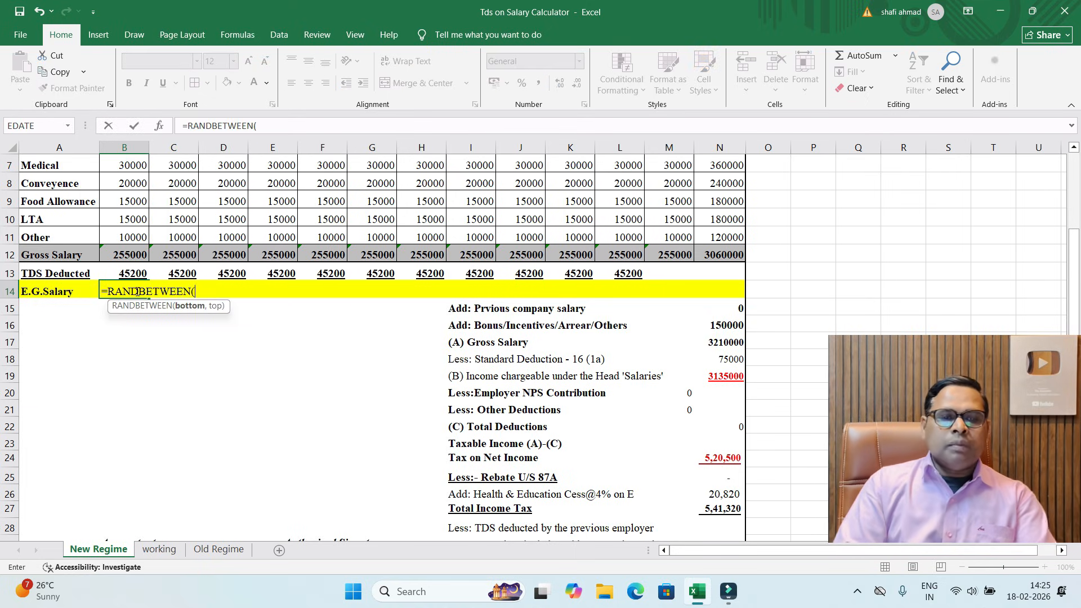
{"action": "key", "text": "shift+Right"}
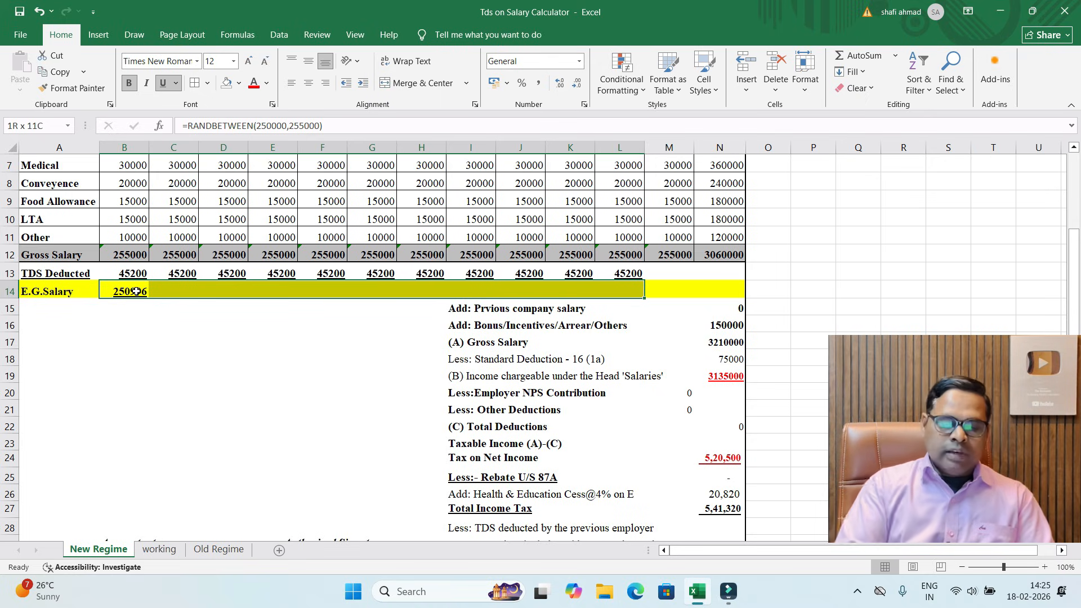
{"action": "key", "text": "ctrl+r"}
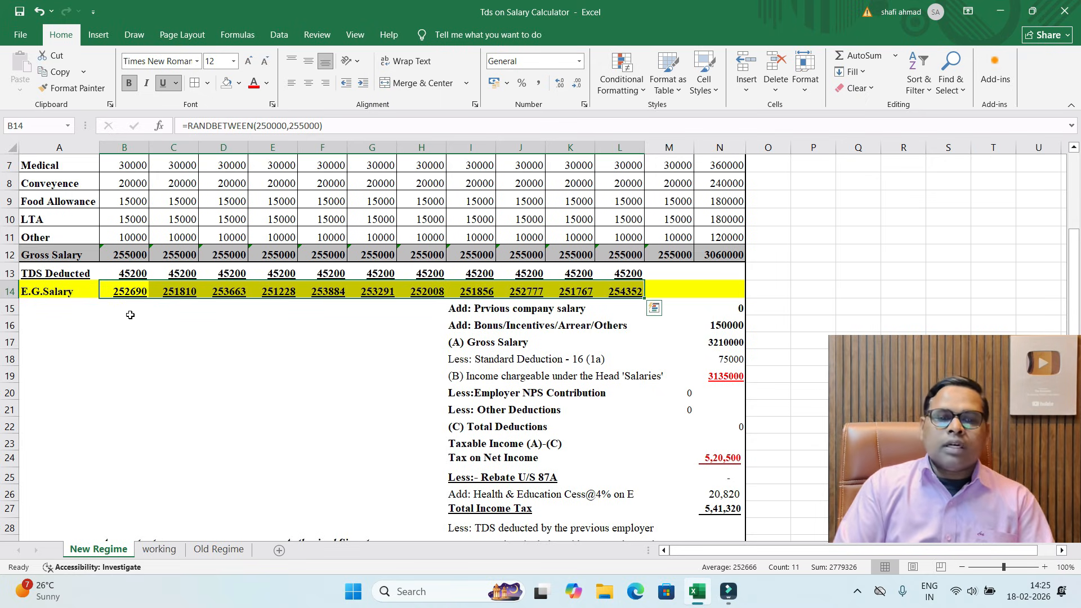
{"action": "left_click", "coordinate": [252, 349]}
{"action": "left_click", "coordinate": [768, 307]}
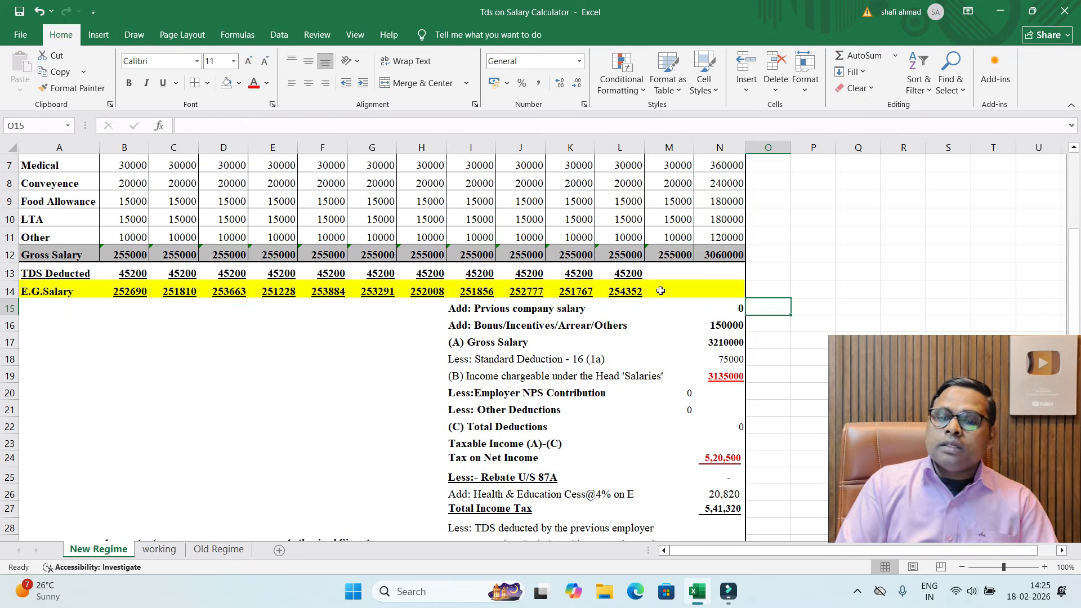
{"action": "left_click", "coordinate": [678, 293]}
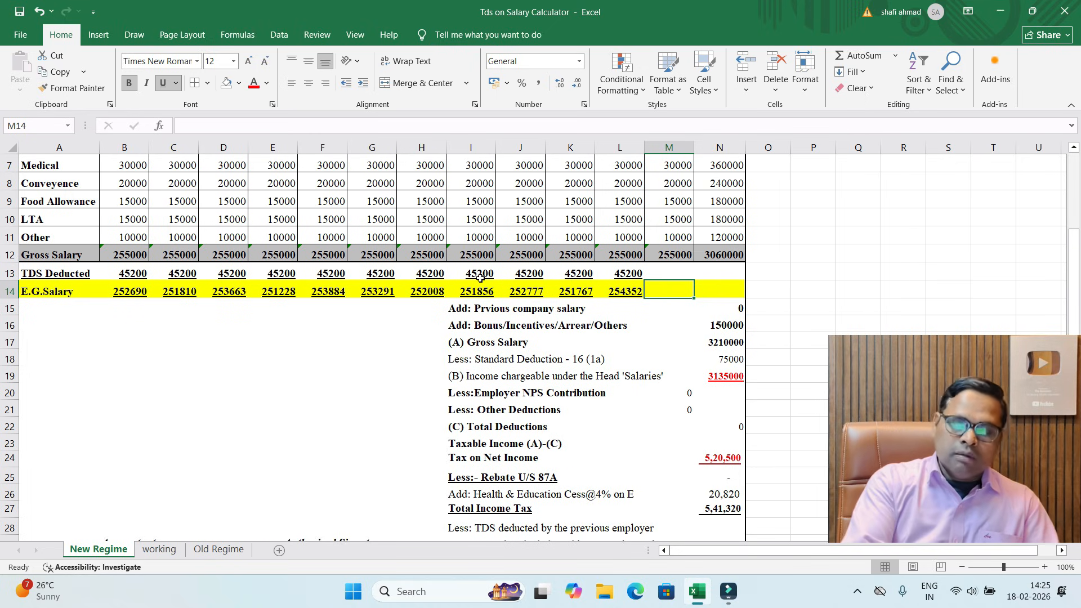
{"action": "type", "text": "=RANDBETWEEN(250000,255000)"}
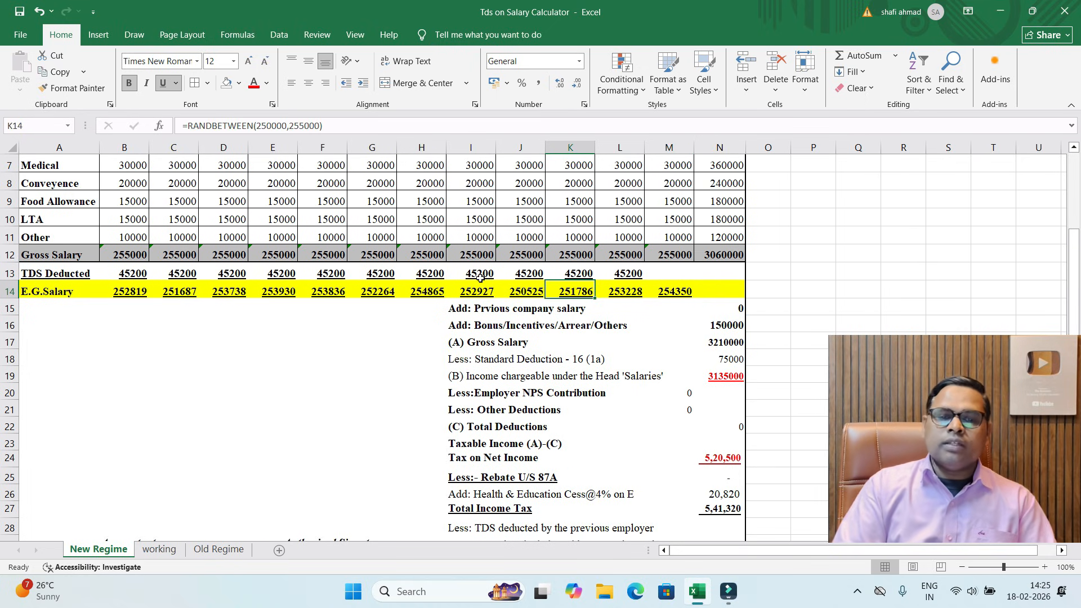
Inspect the formulas of the (A) Gross Salary total in N17 and the yearly gross salary in N12
{"action": "left_click", "coordinate": [720, 342]}
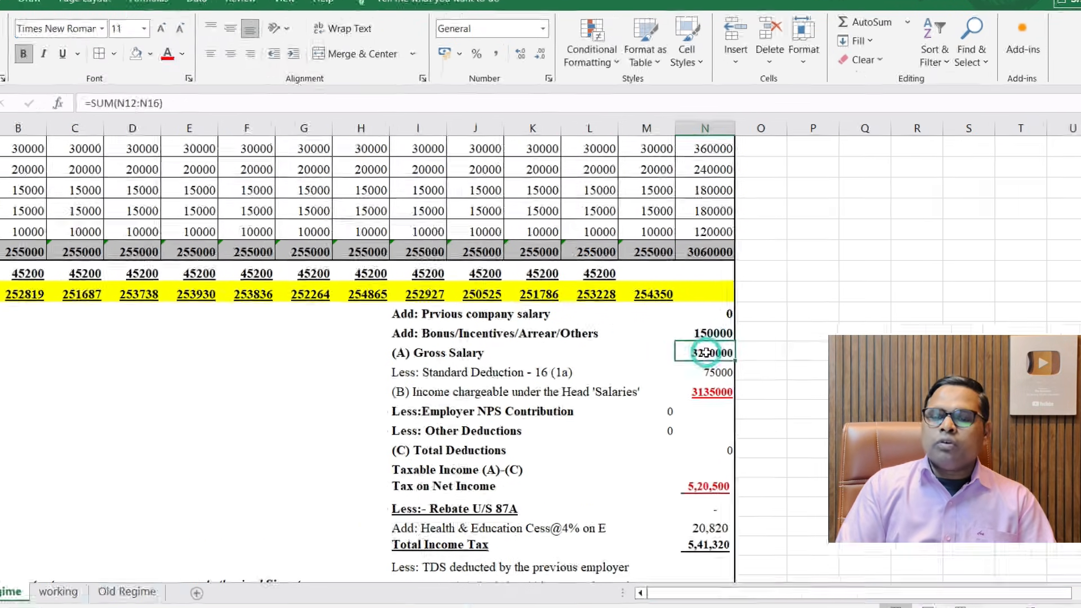
{"action": "double_click", "coordinate": [705, 353]}
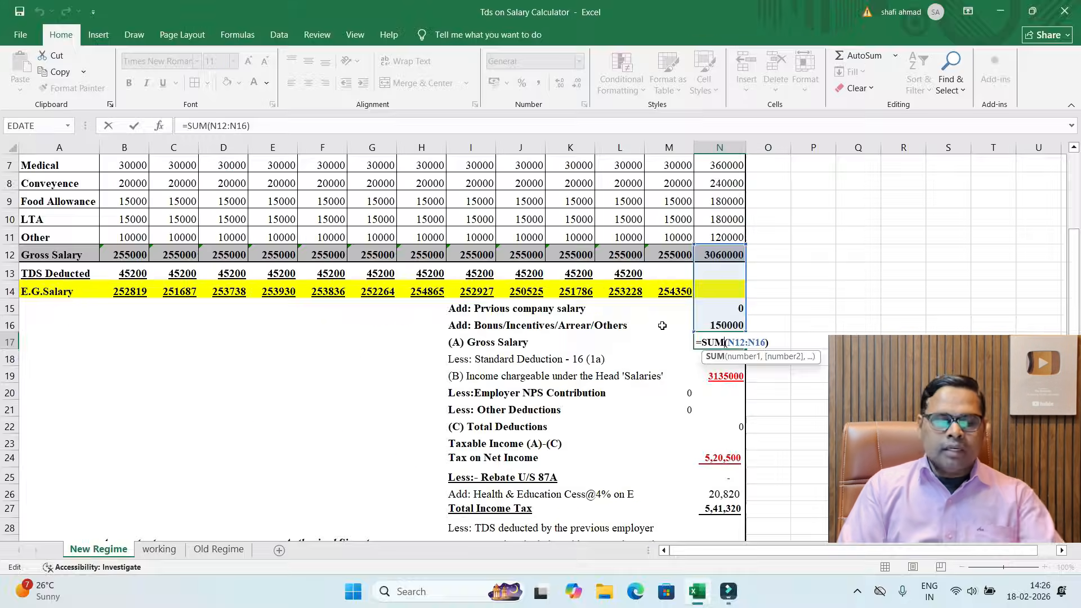
{"action": "left_click", "coordinate": [605, 310]}
{"action": "double_click", "coordinate": [729, 255]}
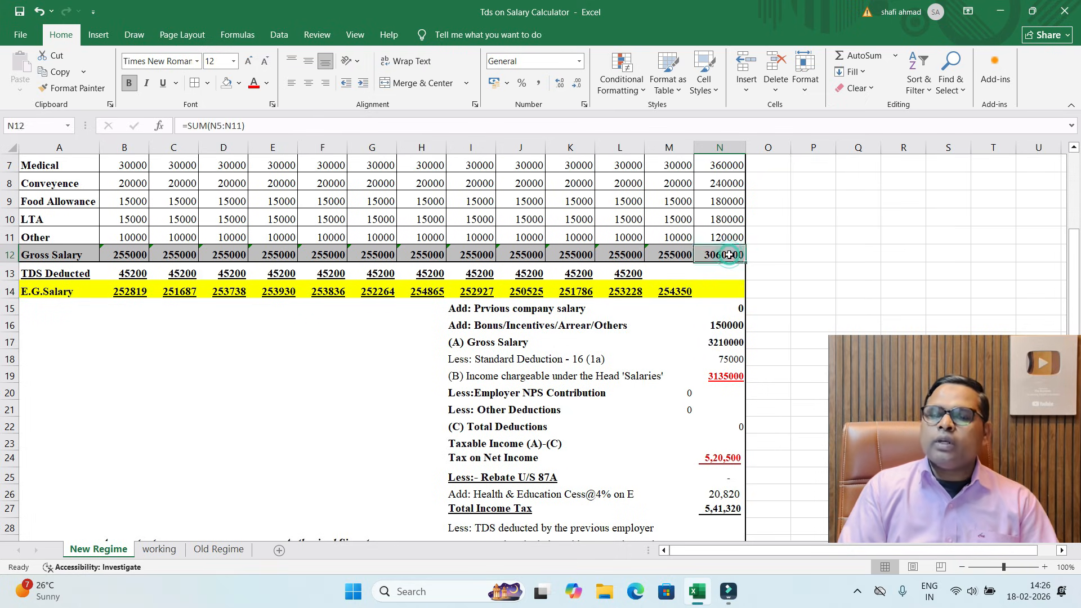
{"action": "key", "text": "Escape"}
Sum the twelve monthly E.G.Salary values in cell N14
{"action": "left_click", "coordinate": [700, 291]}
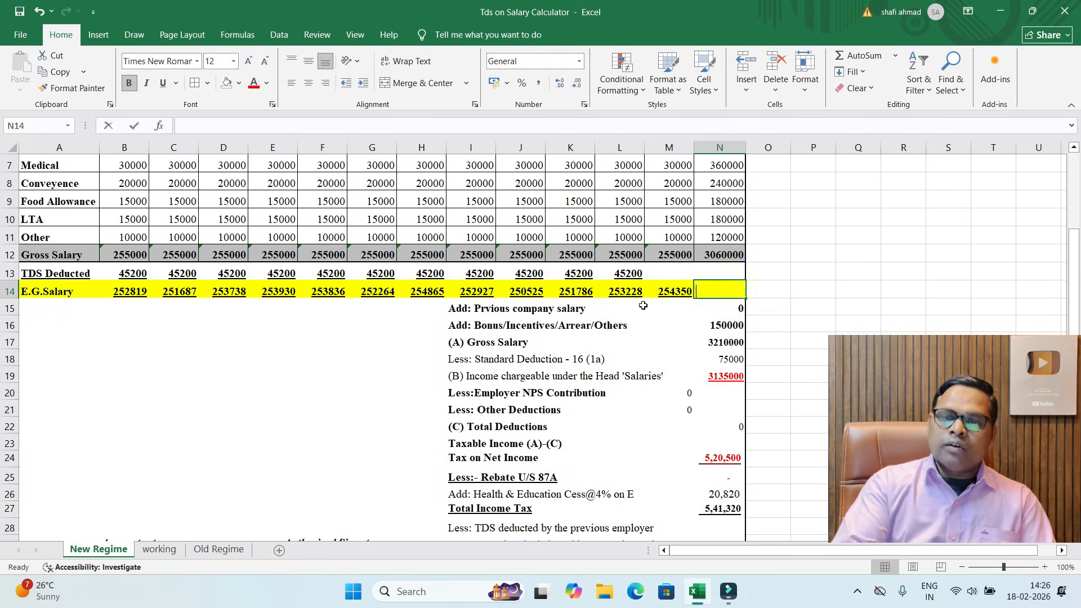
{"action": "key", "text": "alt+equal"}
{"action": "key", "text": "Return"}
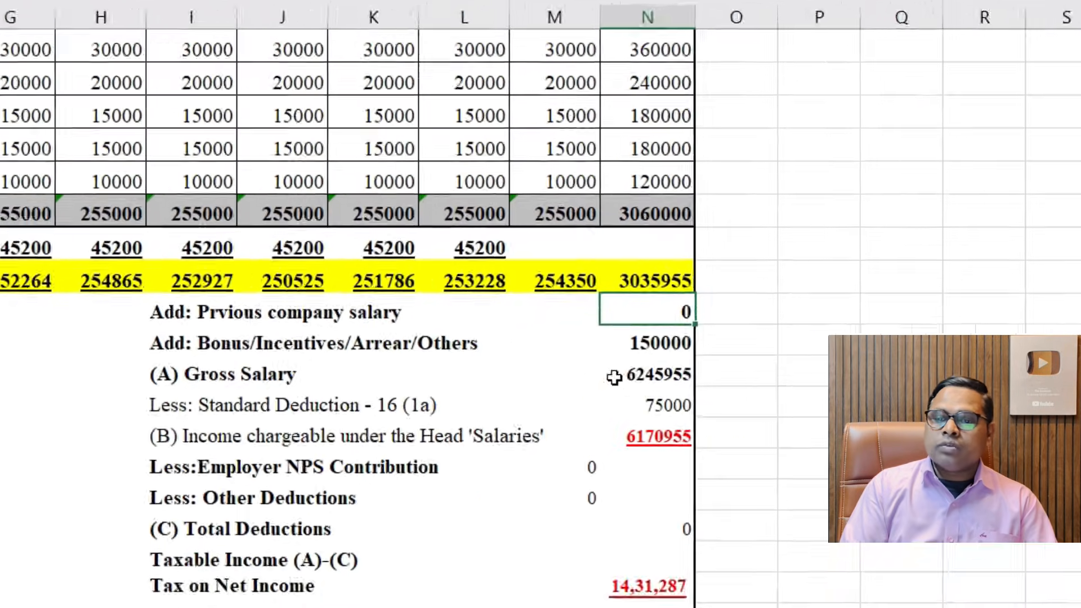
Change the (A) Gross Salary formula in N17 to =SUM(N14:N16), leaving out the yearly gross salary in N12
{"action": "left_click", "coordinate": [717, 343]}
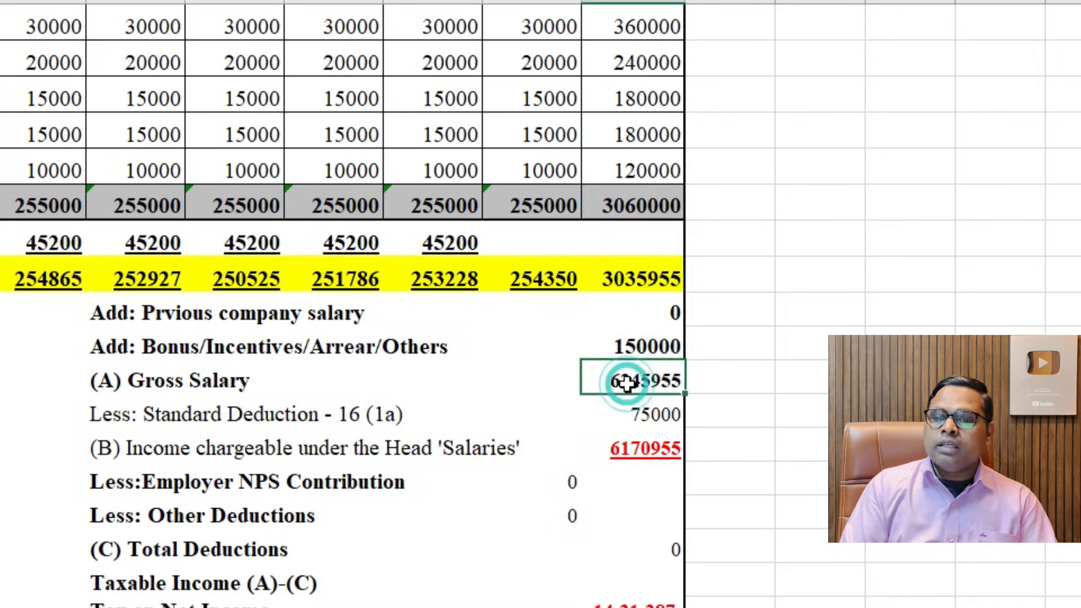
{"action": "key", "text": "alt+equal"}
{"action": "left_click_drag", "start_coordinate": [682, 186], "coordinate": [642, 256]}
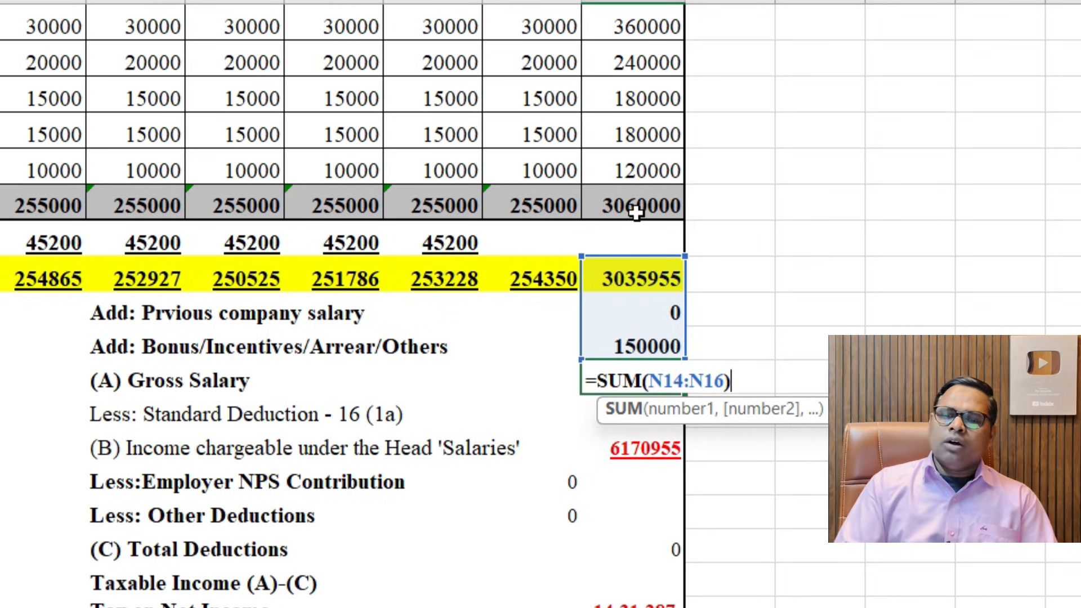
{"action": "key", "text": "Return"}
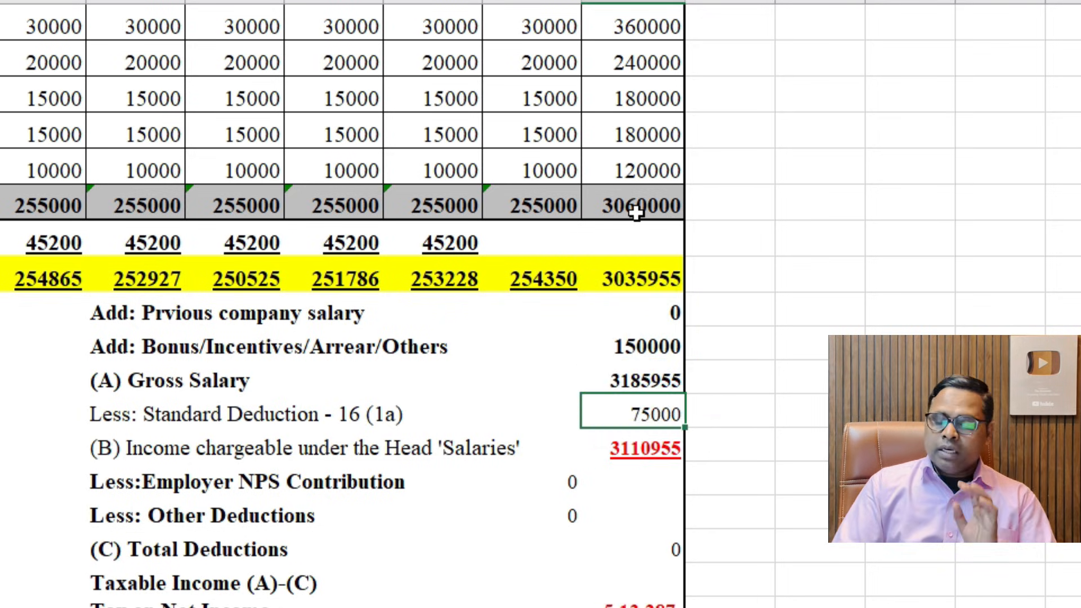
Check the recalculated tax rows from Standard Deduction down to Net Tax Payable
{"action": "key", "text": "Down"}
{"action": "key", "text": "Down"}
{"action": "key", "text": "Down"}
{"action": "key", "text": "Down"}
{"action": "key", "text": "Down"}
{"action": "key", "text": "Down"}
{"action": "key", "text": "Down"}
{"action": "key", "text": "Down"}
{"action": "key", "text": "Down"}
{"action": "key", "text": "Down"}
{"action": "key", "text": "Down"}
{"action": "key", "text": "Down"}
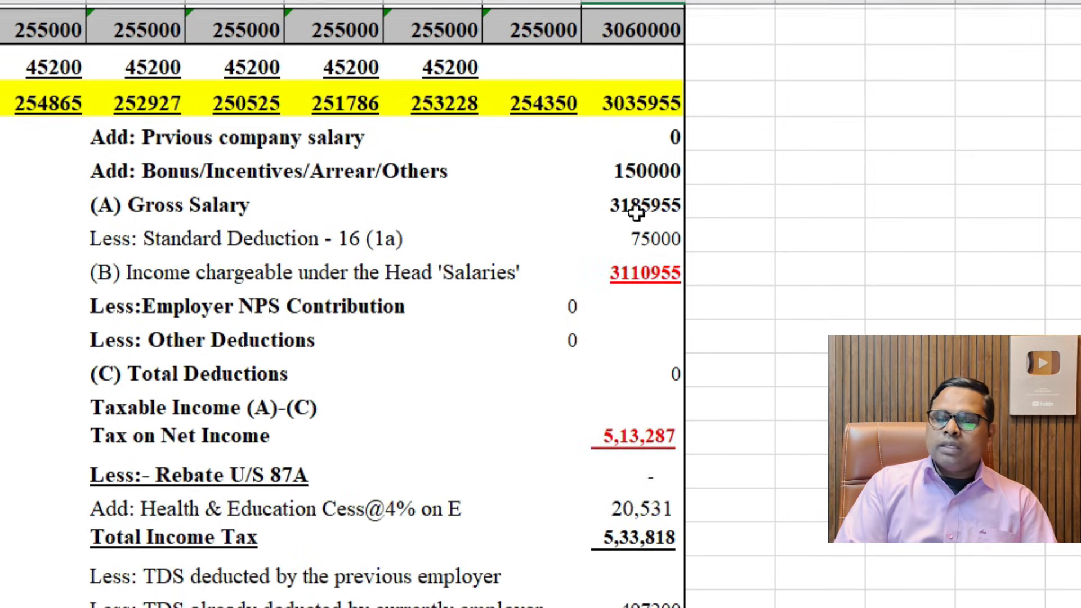
{"action": "key", "text": "Up"}
{"action": "key", "text": "Up"}
{"action": "key", "text": "Up"}
{"action": "key", "text": "Down"}
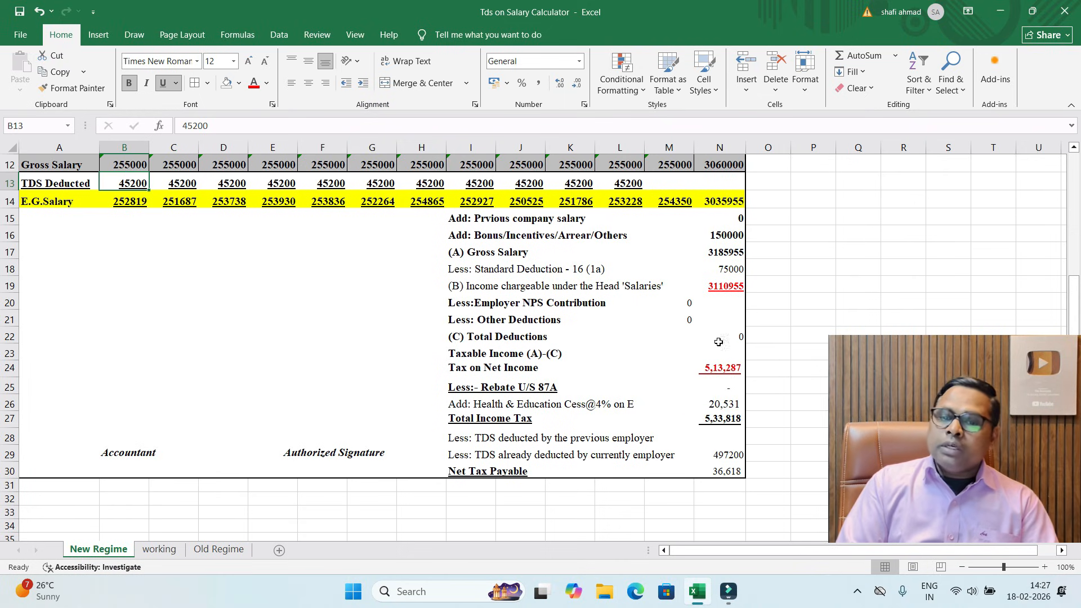
Examine the E.G.Salary entry in L14, the TDS already deducted in N29 and the Net Tax Payable in N30
{"action": "left_click", "coordinate": [626, 206]}
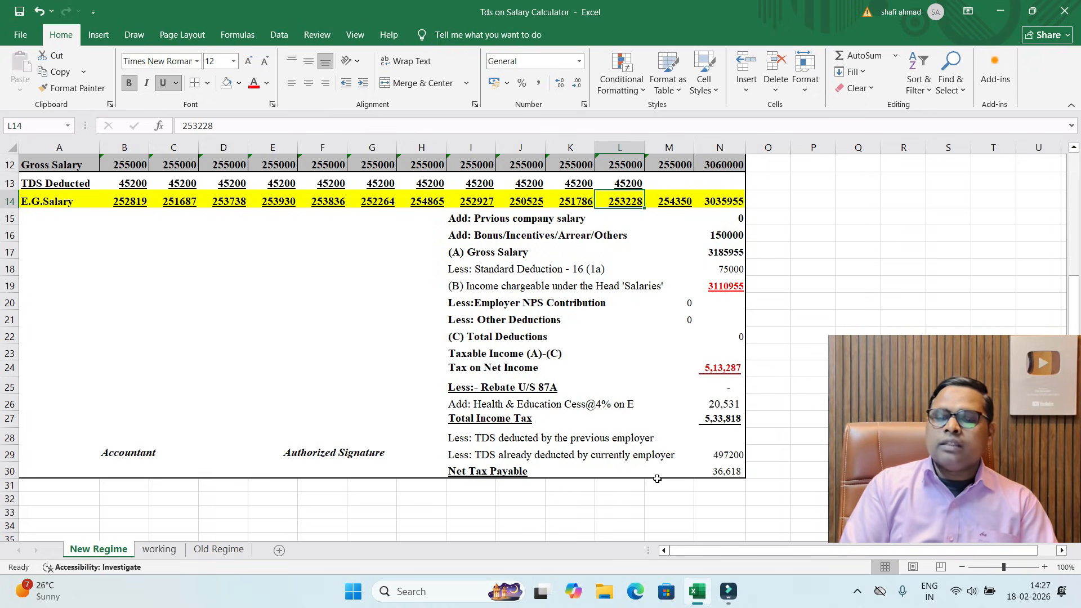
{"action": "left_click", "coordinate": [719, 456]}
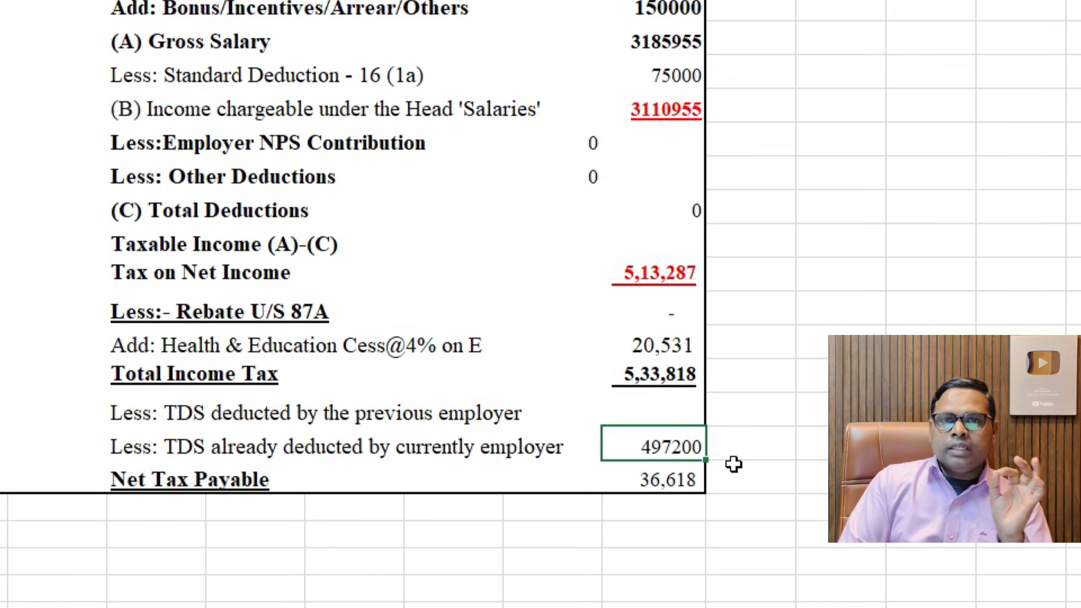
{"action": "left_click", "coordinate": [155, 480]}
{"action": "left_click", "coordinate": [663, 478]}
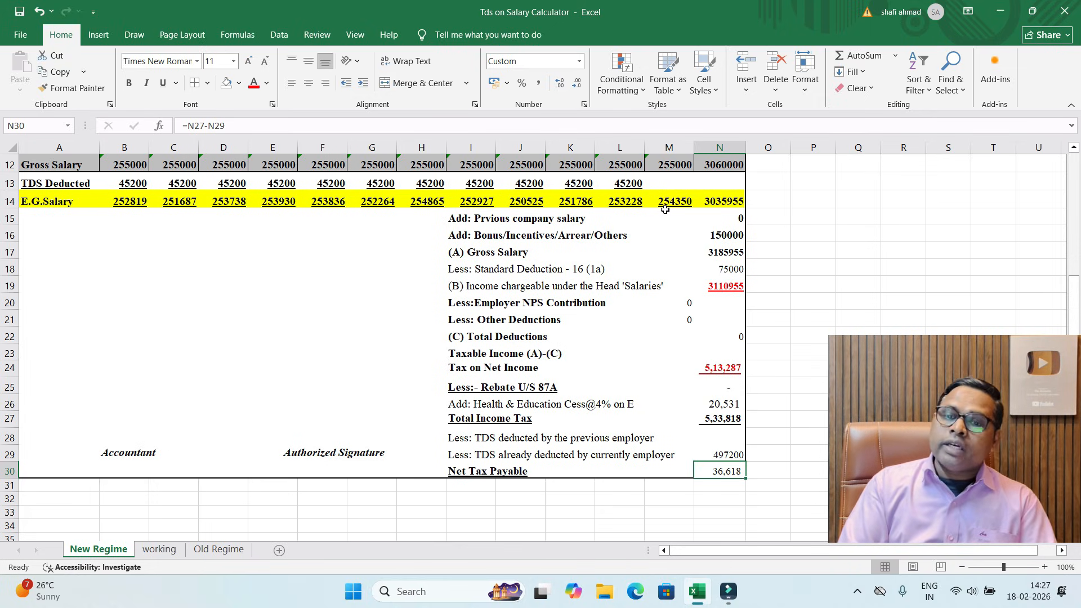
Enter 36625 as the last month's TDS Deducted in M13
{"action": "left_click", "coordinate": [669, 184]}
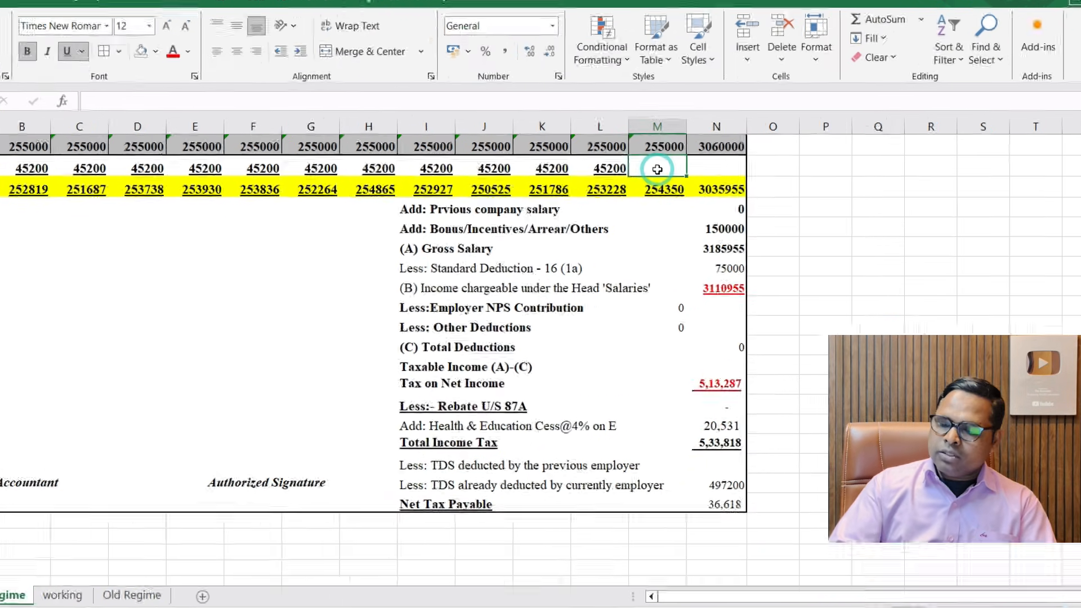
{"action": "type", "text": "36"}
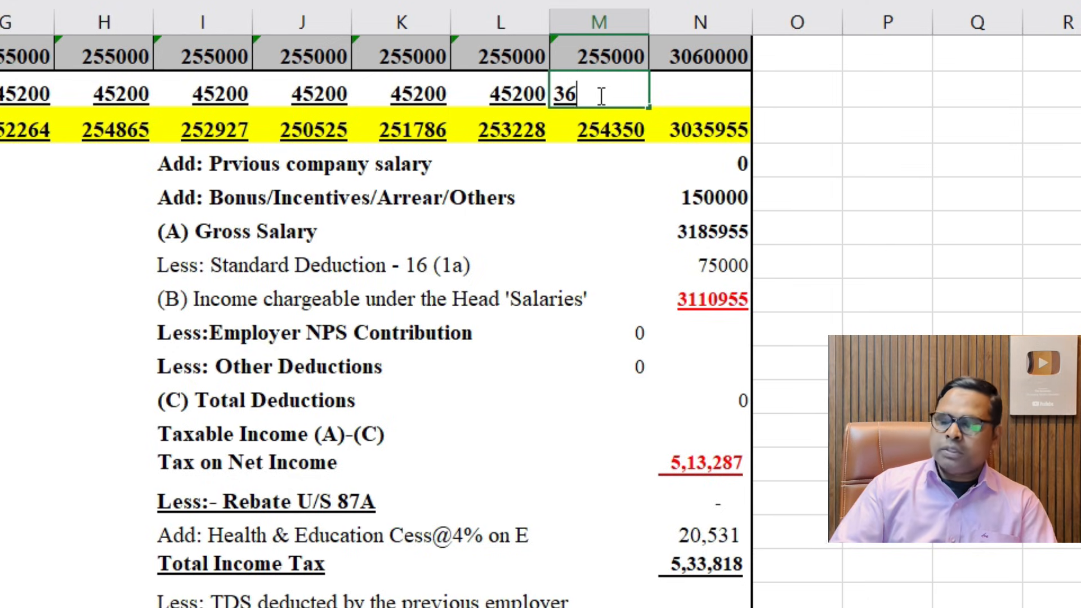
{"action": "type", "text": "625"}
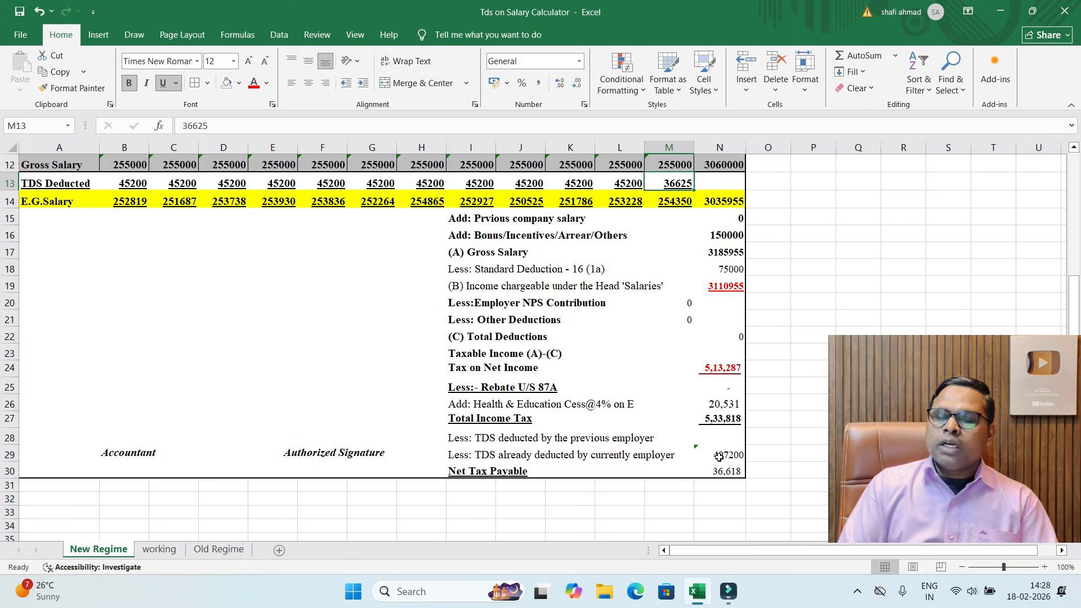
Extend the sum of TDS already deducted by the current employer in N29 to B13:M13, including the last month
{"action": "double_click", "coordinate": [719, 456]}
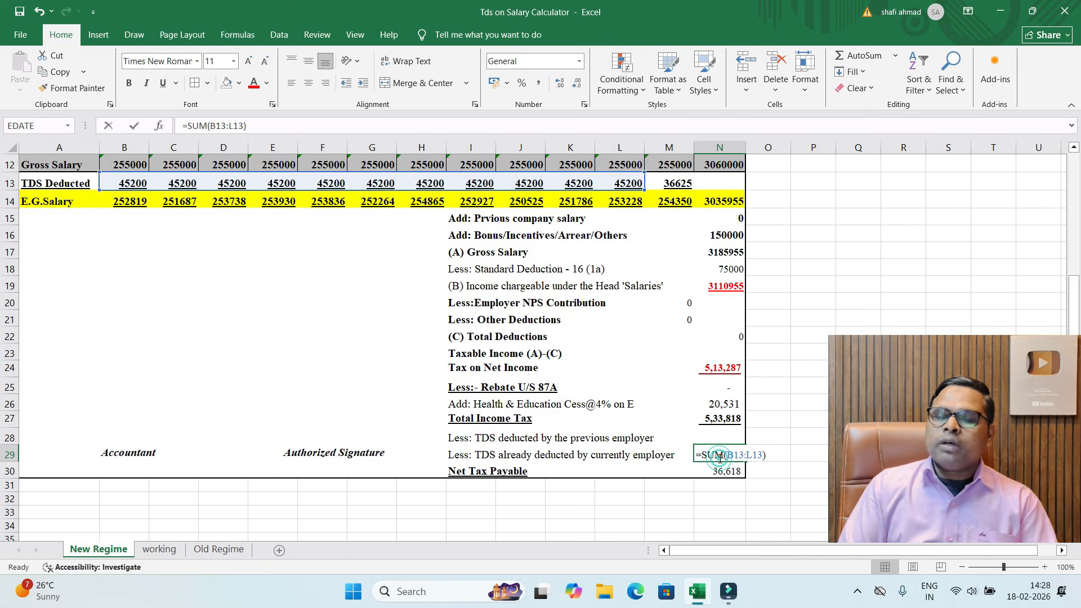
{"action": "left_click_drag", "start_coordinate": [662, 175], "coordinate": [679, 178]}
{"action": "key", "text": "Return"}
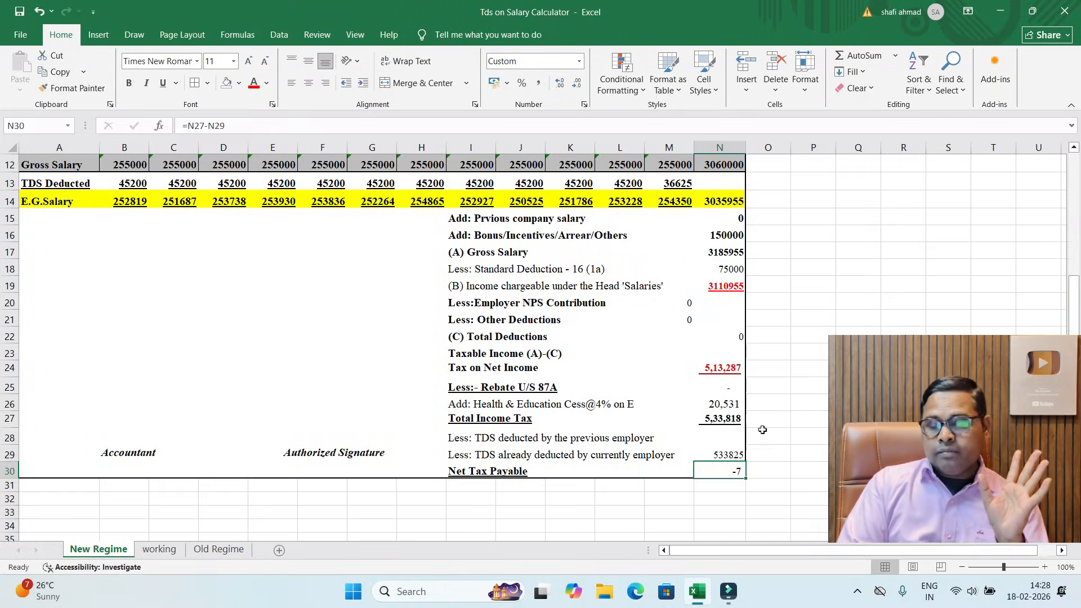
Examine the Tax on Net Income cell N24 and the working sheet's slab rates, taxable income and 4% cess, then return to New Regime
{"action": "left_click", "coordinate": [736, 344]}
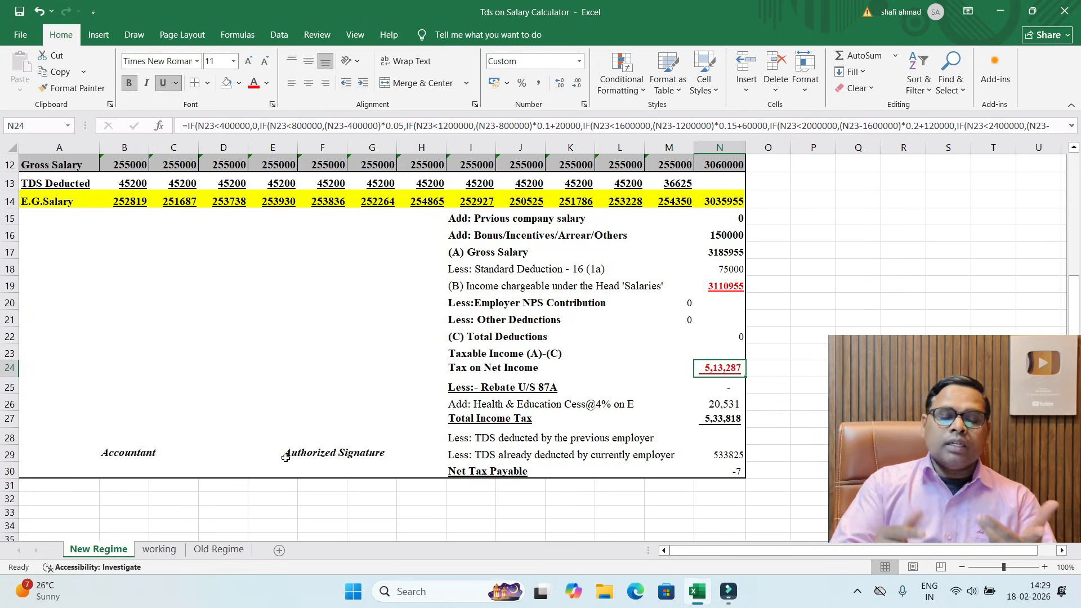
{"action": "left_click", "coordinate": [160, 549]}
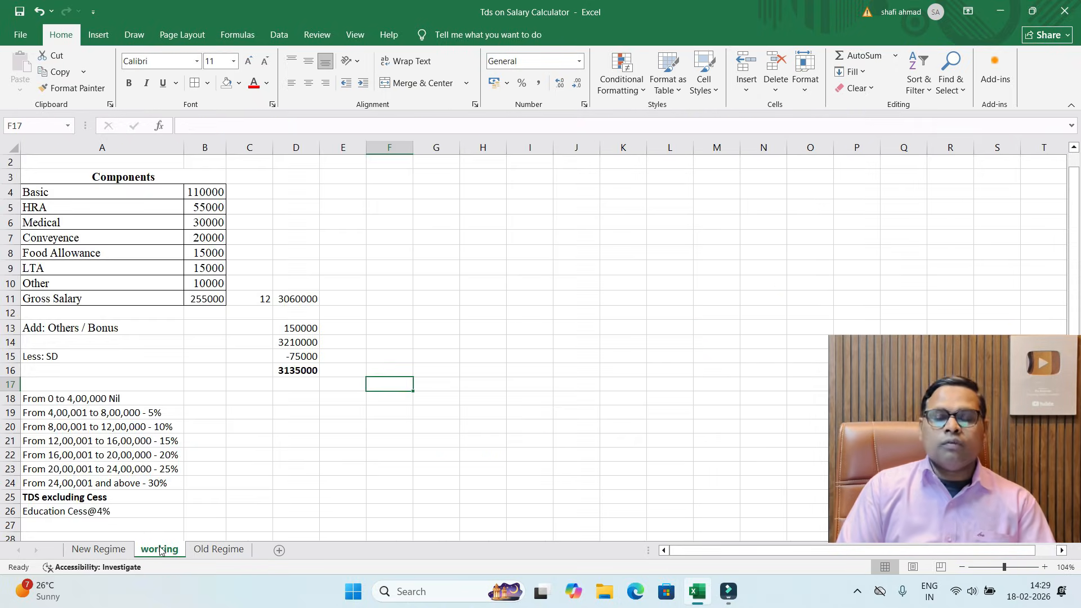
{"action": "left_click", "coordinate": [122, 400]}
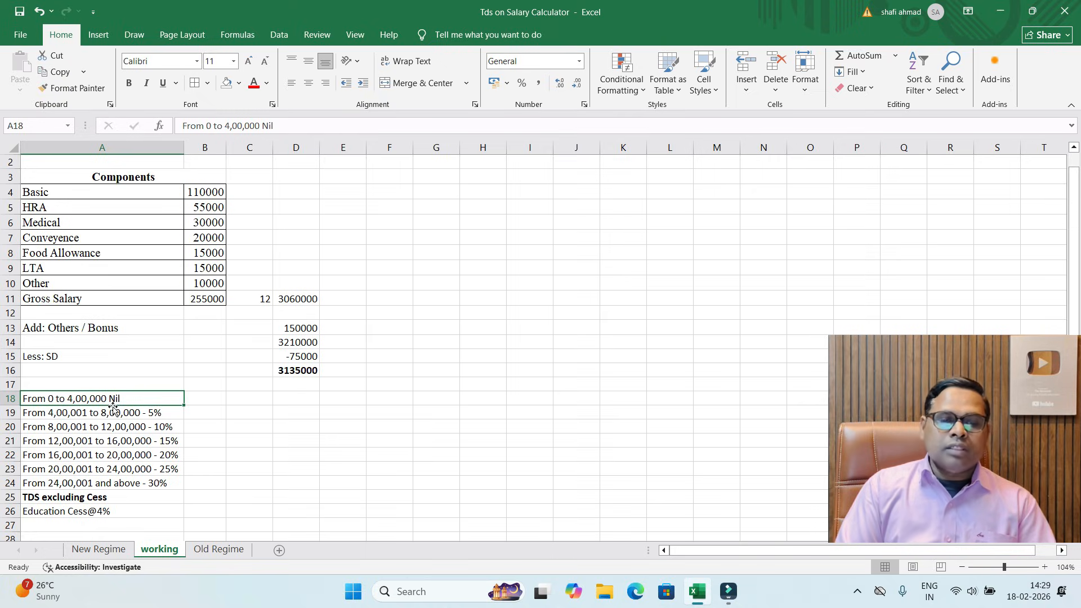
{"action": "left_click", "coordinate": [117, 412]}
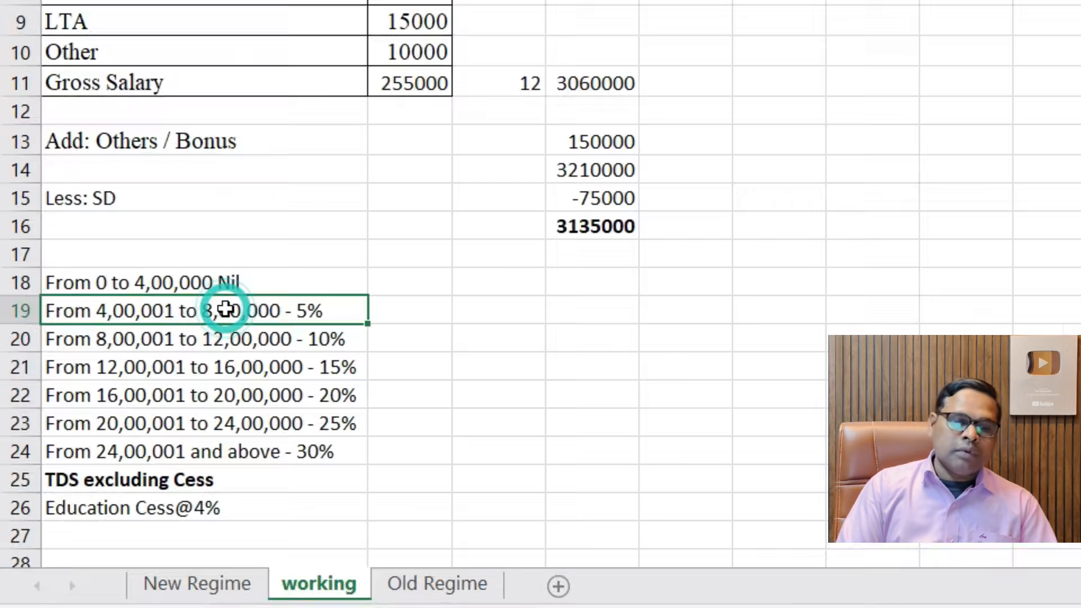
{"action": "left_click_drag", "start_coordinate": [225, 309], "coordinate": [225, 505]}
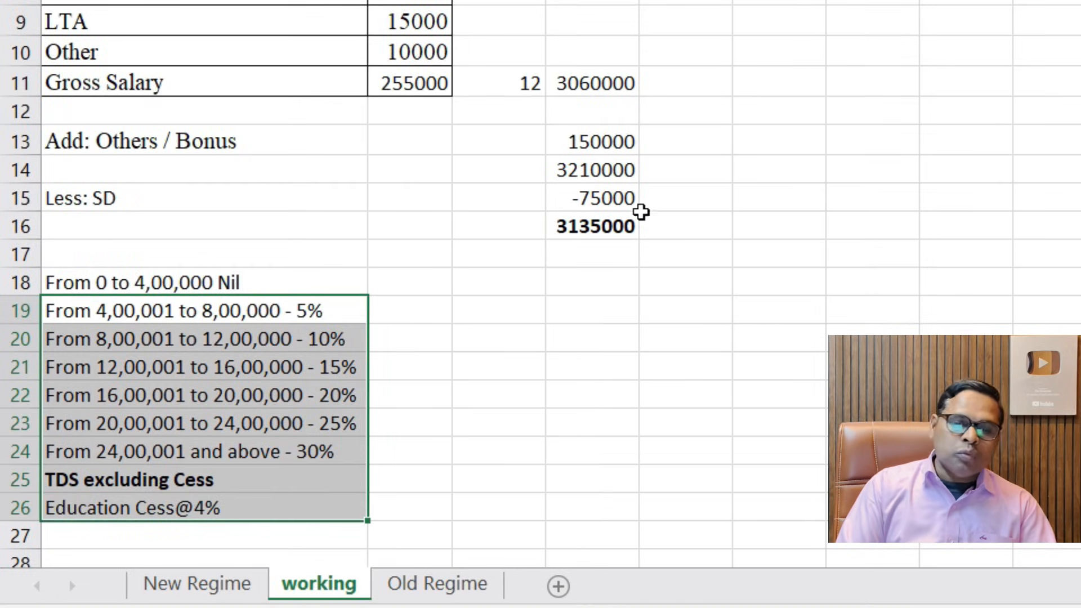
{"action": "left_click", "coordinate": [623, 223]}
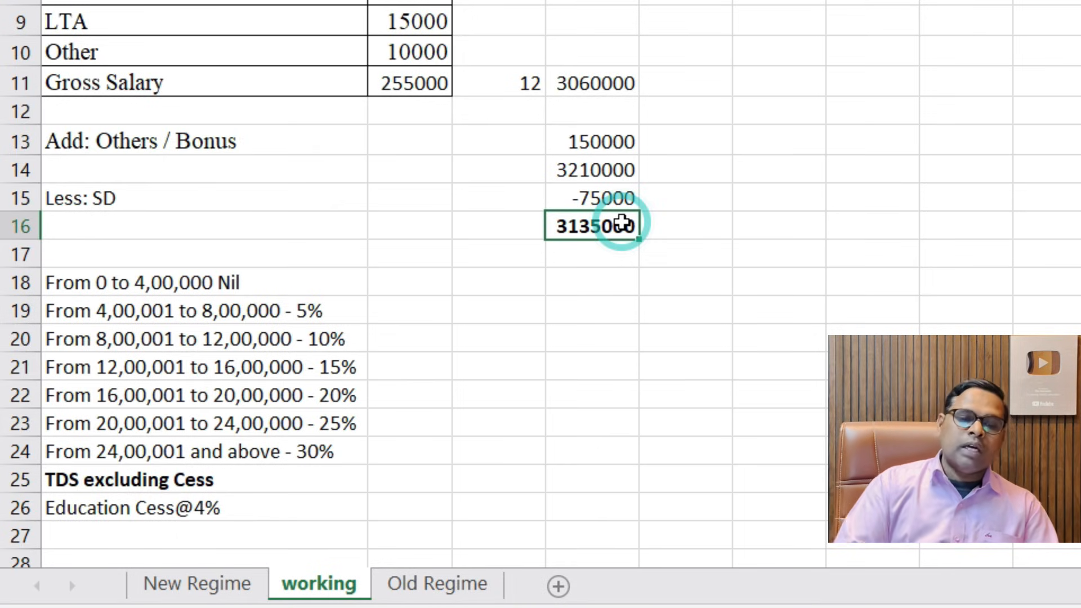
{"action": "left_click", "coordinate": [212, 511]}
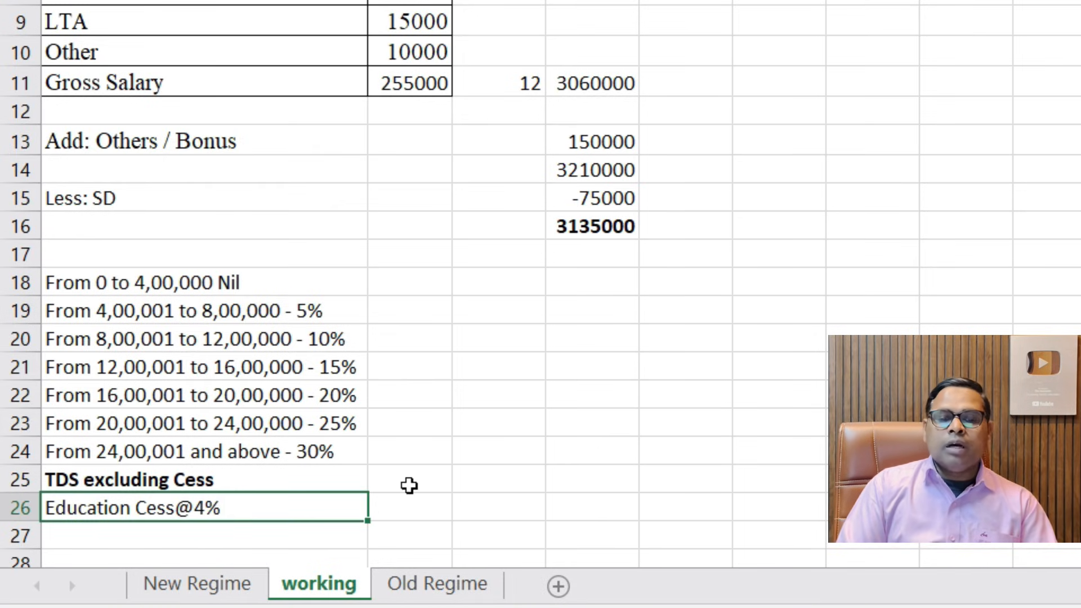
{"action": "left_click", "coordinate": [589, 451]}
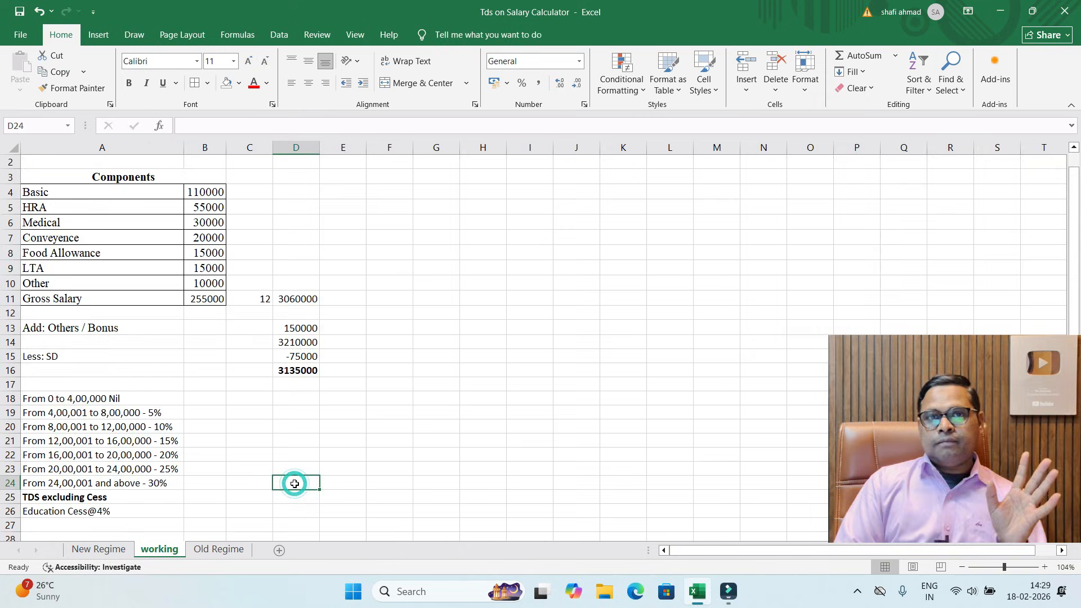
{"action": "left_click", "coordinate": [116, 550]}
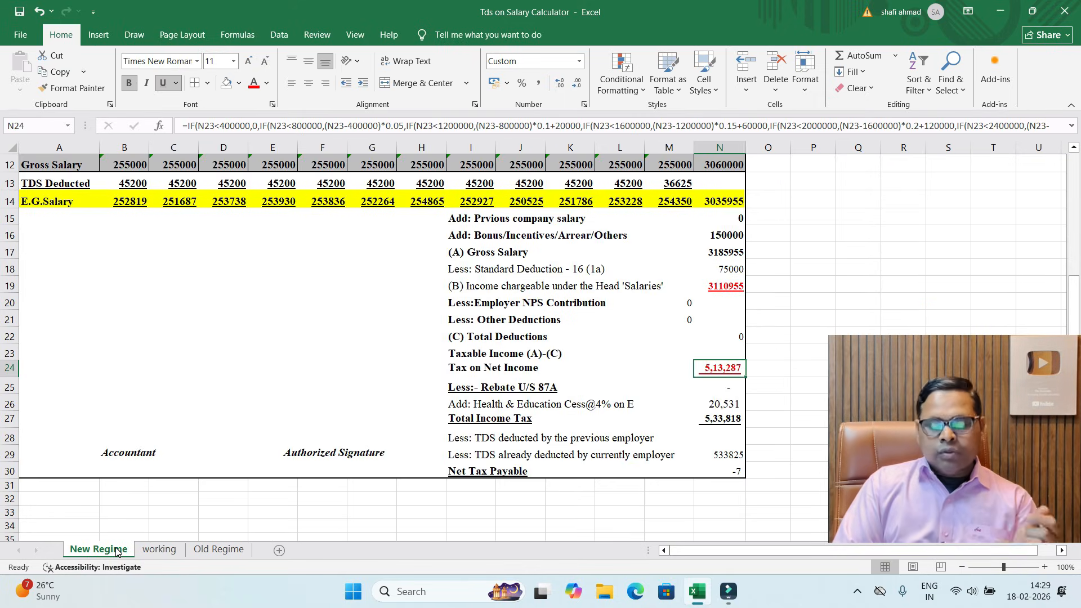